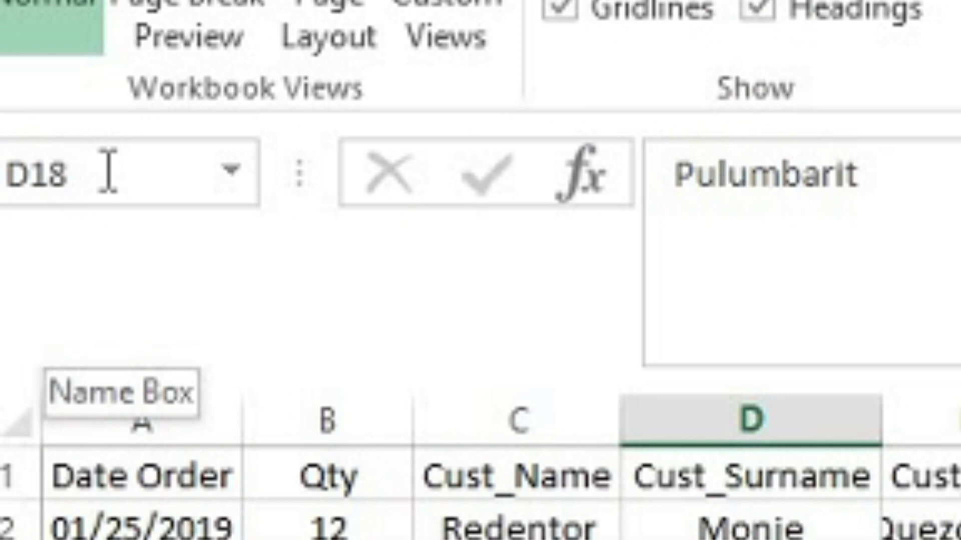
Select the range A21:E25 on the Client by Order sheet and copy it.
click(108, 171)
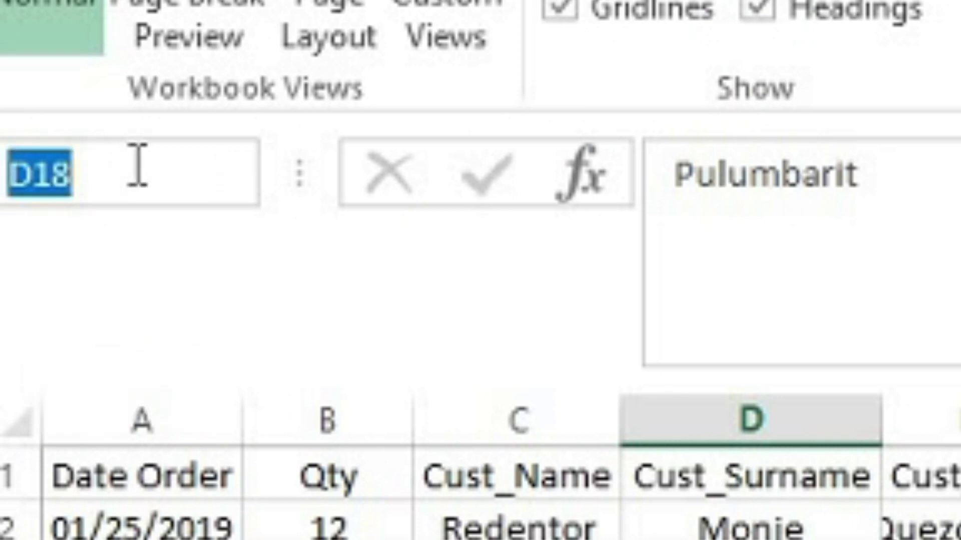
key(BackSpace)
text(A)
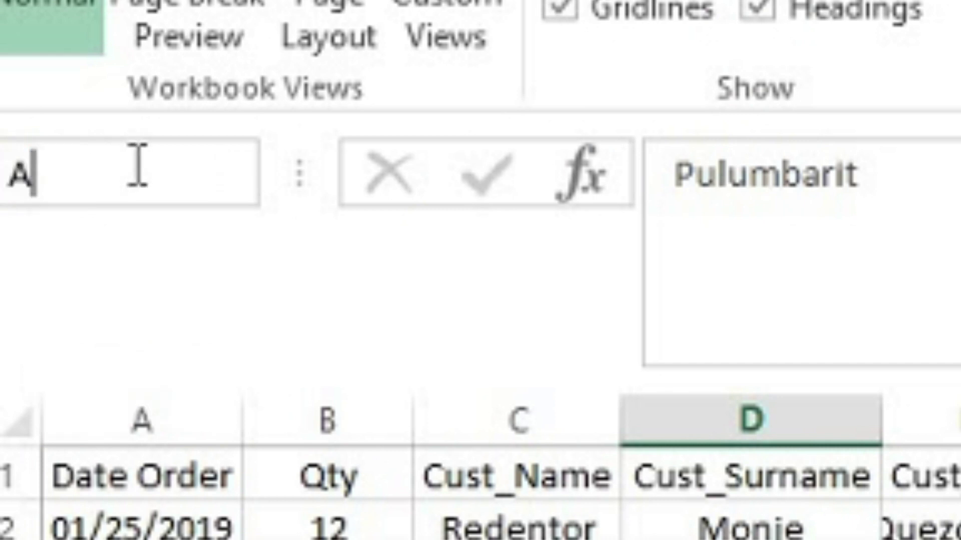
text(21:)
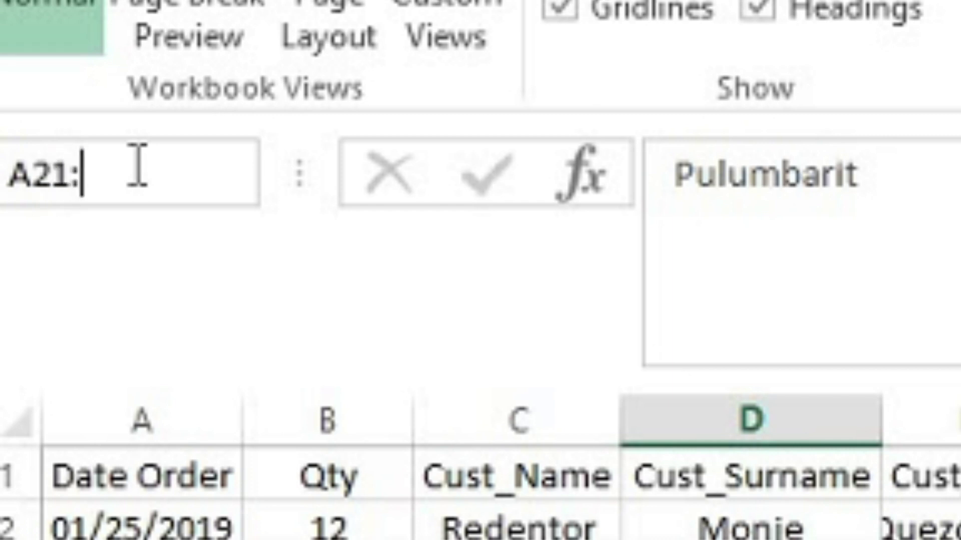
text(E25)
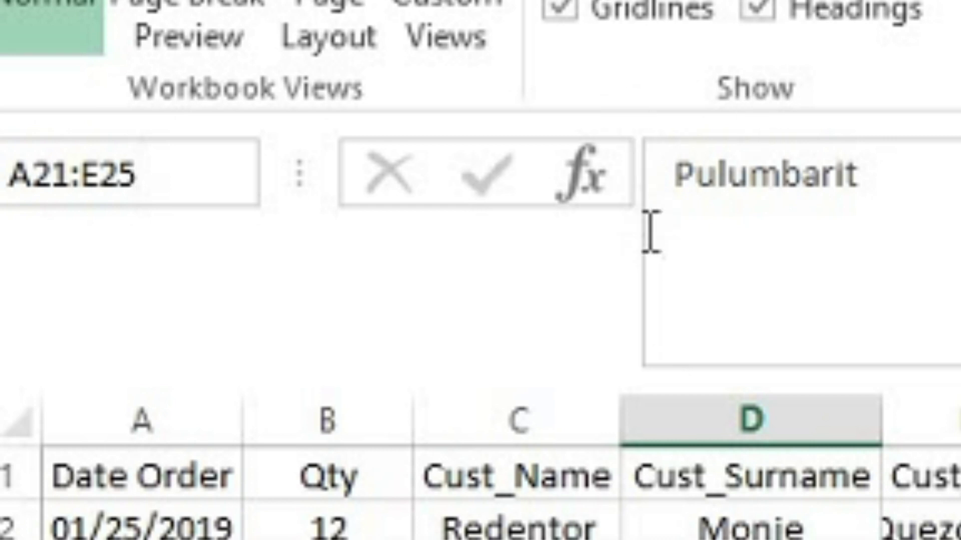
key(Return)
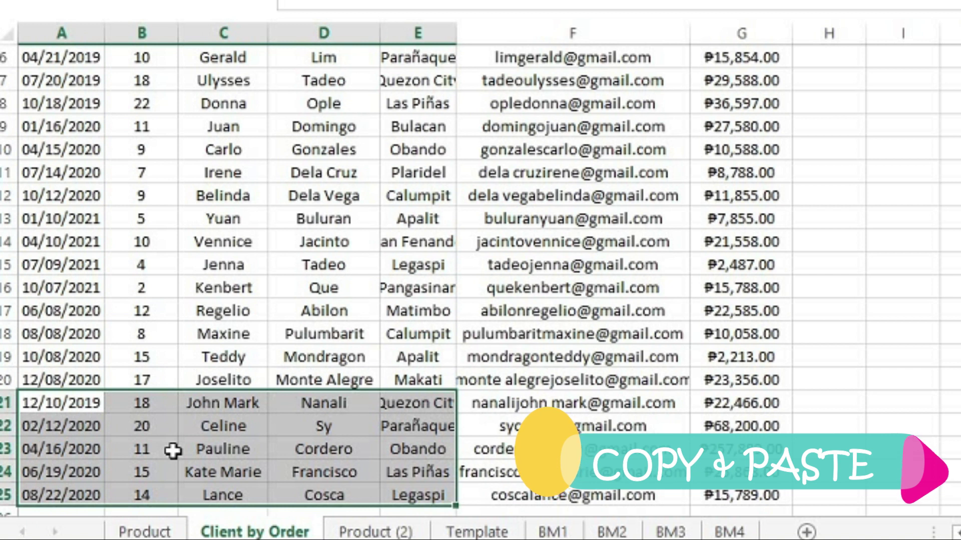
key(ctrl+c)
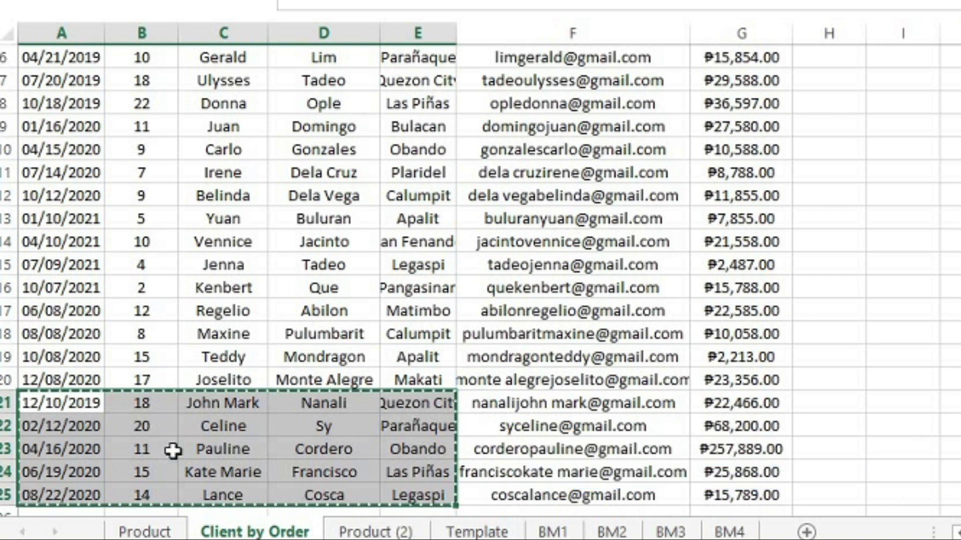
Paste the copied rows into the Template sheet starting at cell A2 and autofit the width of column A.
click(477, 532)
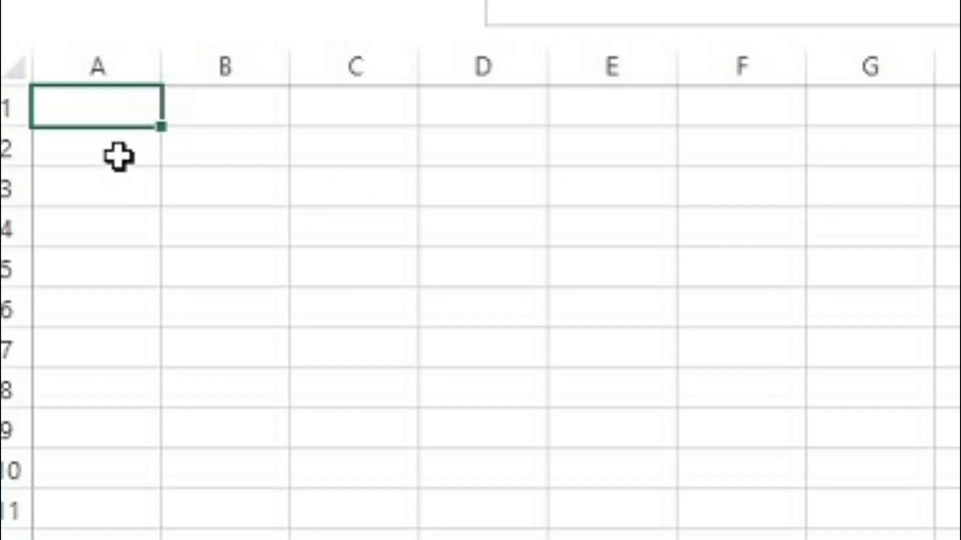
click(119, 156)
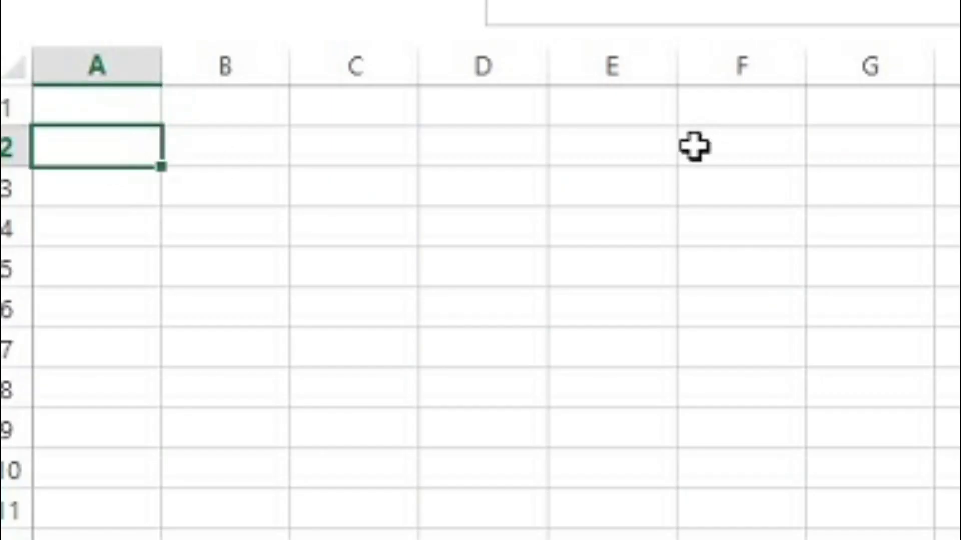
key(ctrl+v)
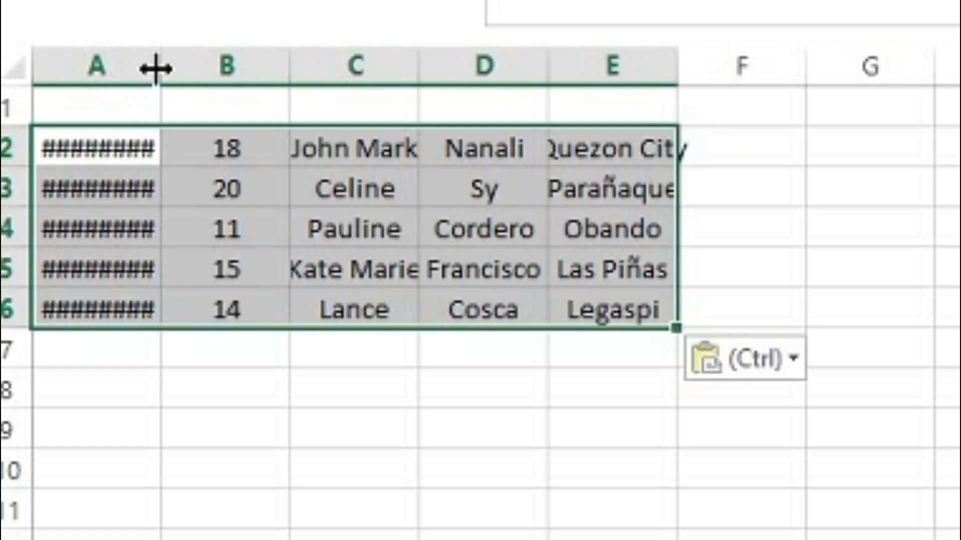
double_click(156, 68)
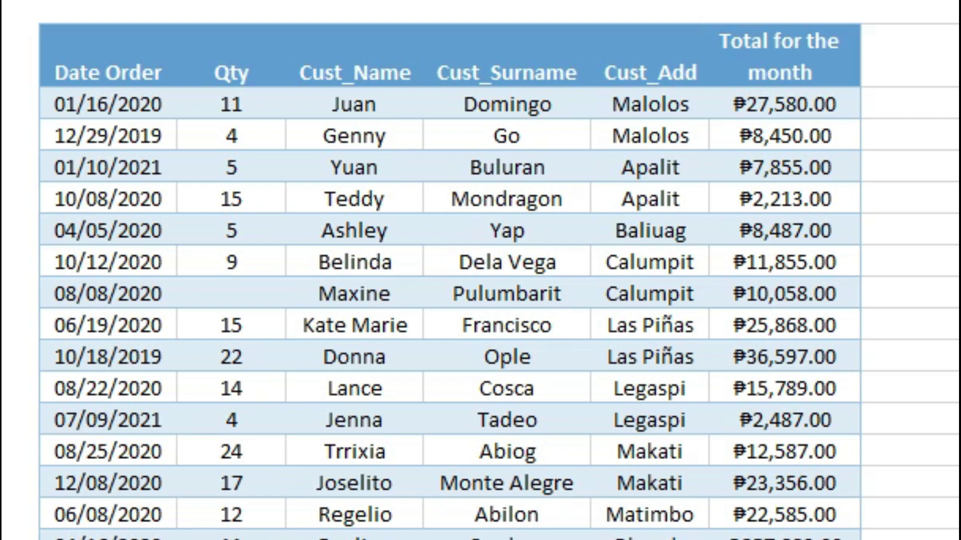
Replace every occurrence of Malolos with Bulacan in the Cust_Add column.
click(649, 10)
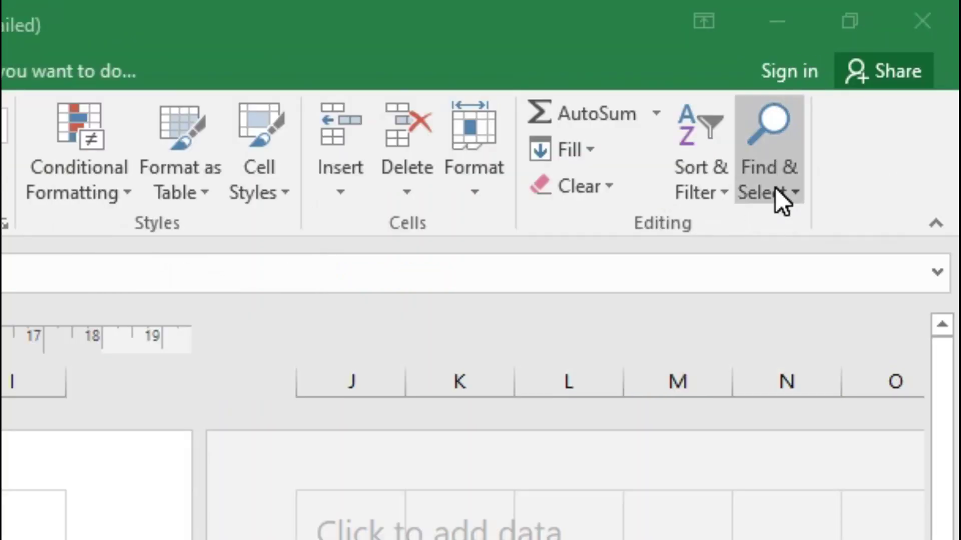
click(774, 186)
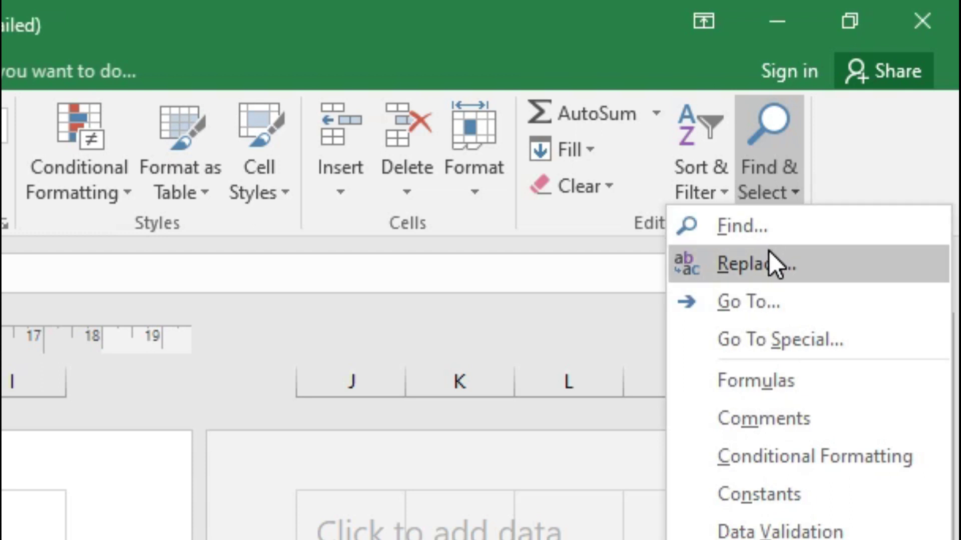
click(769, 254)
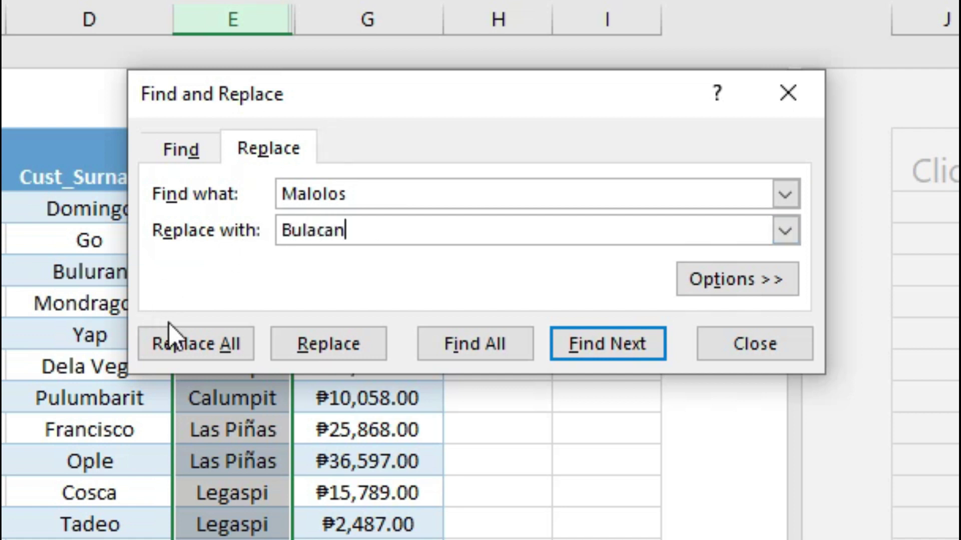
click(193, 345)
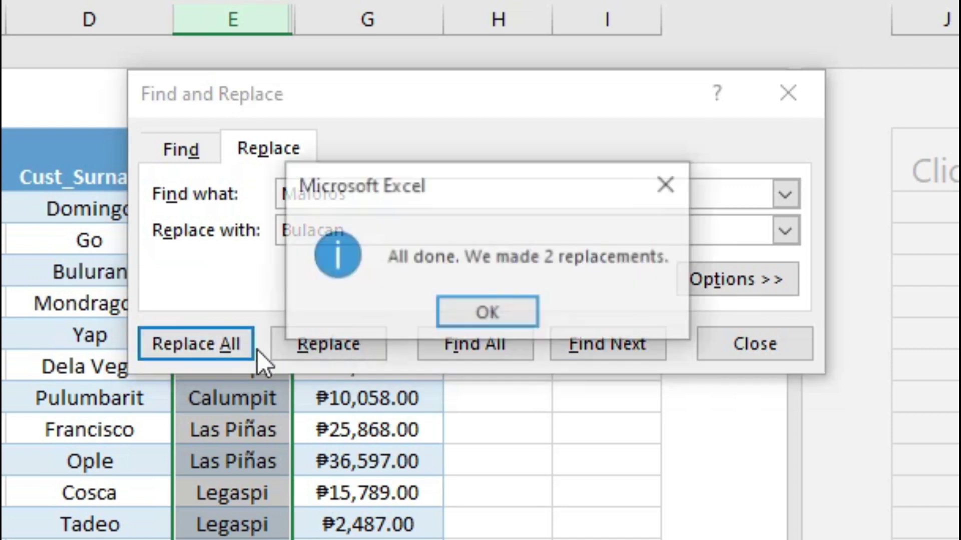
click(505, 313)
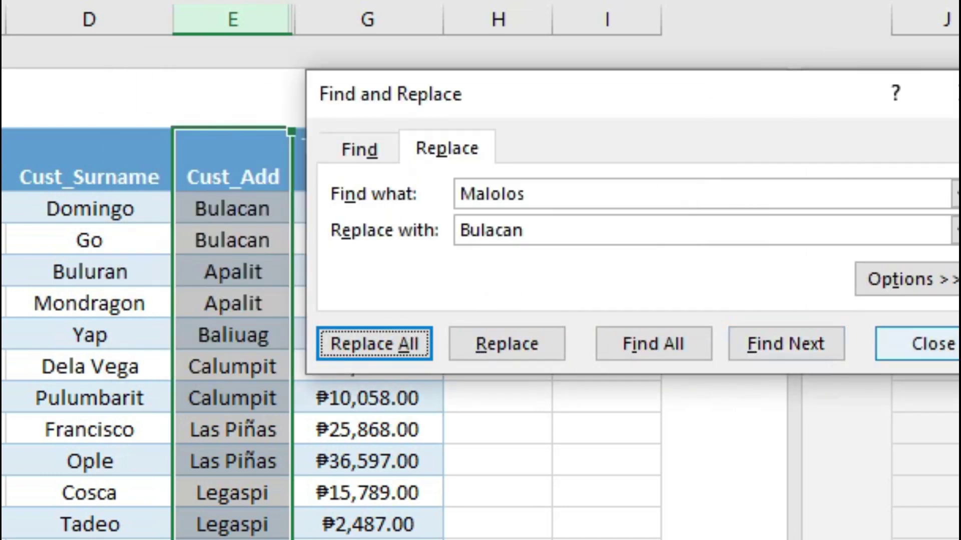
click(941, 344)
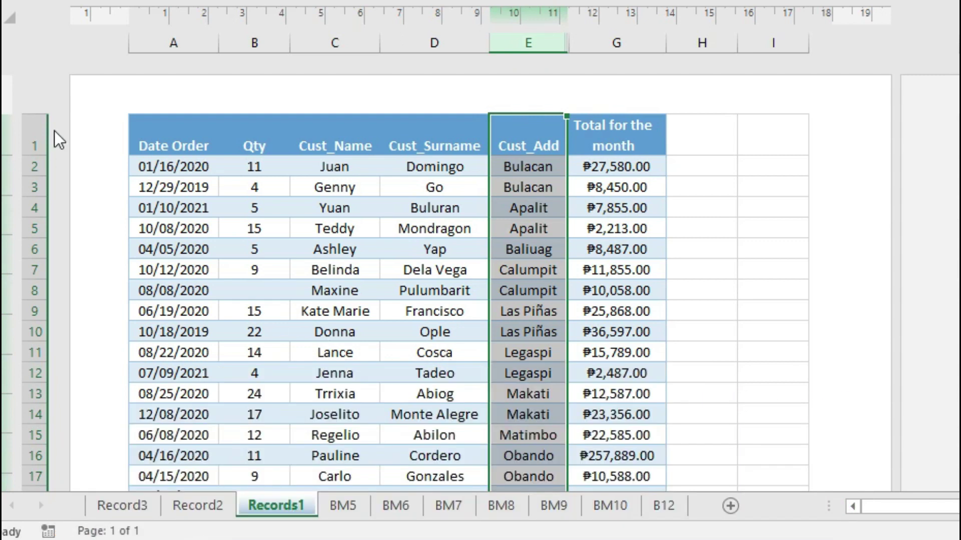
Hide rows 1 to 3 on the Records1 sheet.
drag(25, 136, 29, 187)
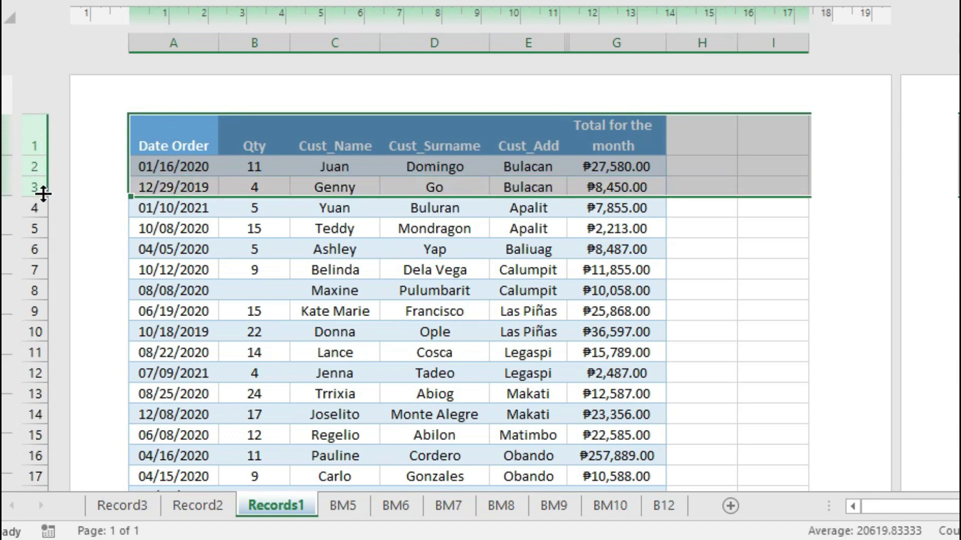
right_click(38, 190)
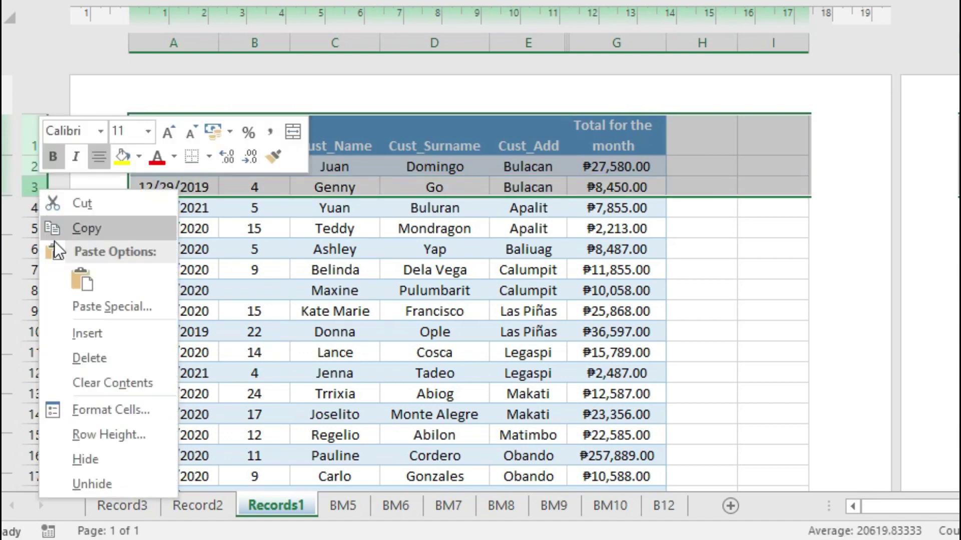
click(74, 462)
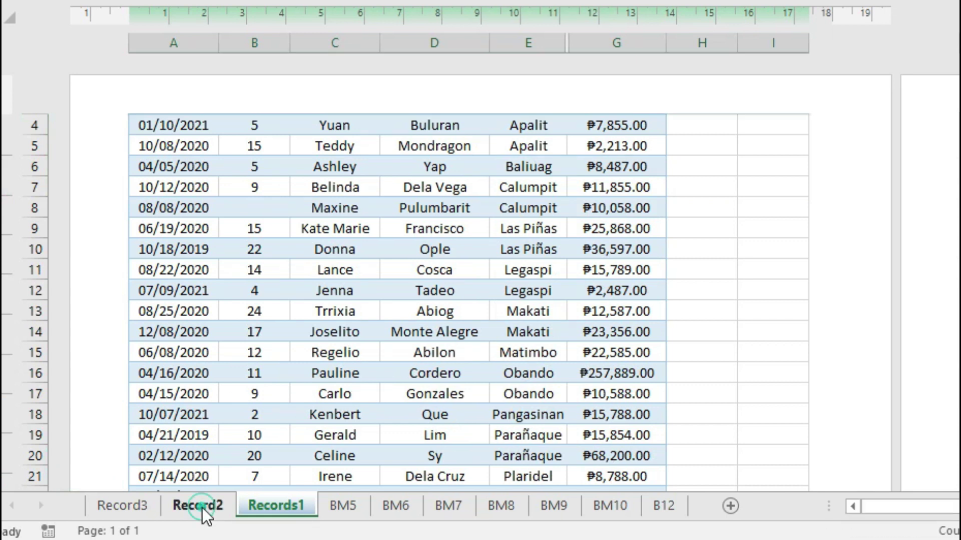
Hide the Record2 worksheet.
ctrl+click(205, 506)
right_click(205, 507)
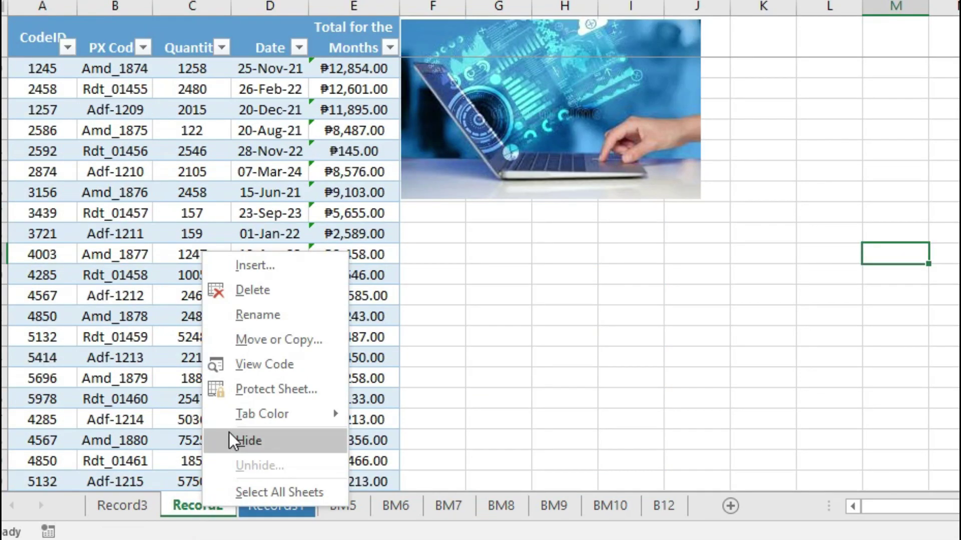
click(239, 442)
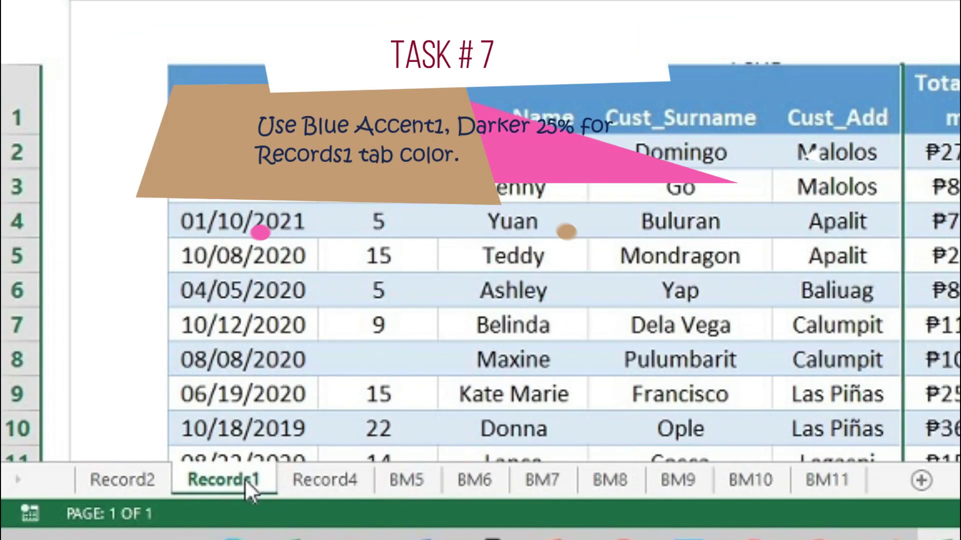
Set the Records1 sheet's tab color to Blue, Accent 1, Darker 25%.
right_click(243, 479)
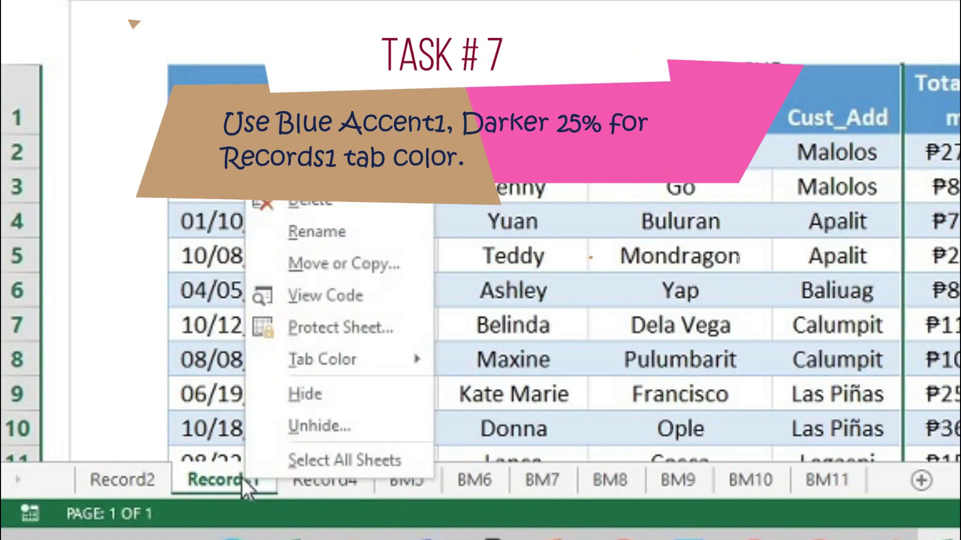
mouse_move(322, 361)
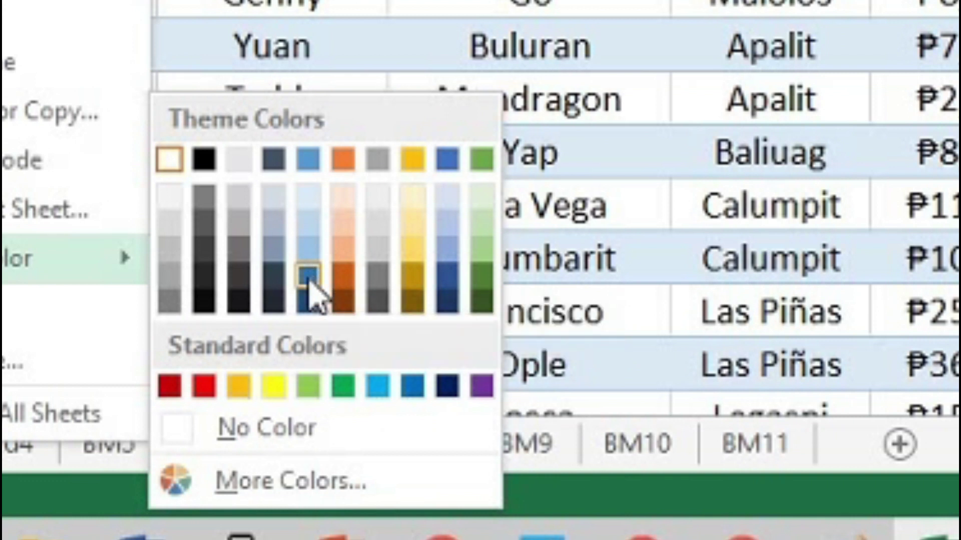
click(308, 290)
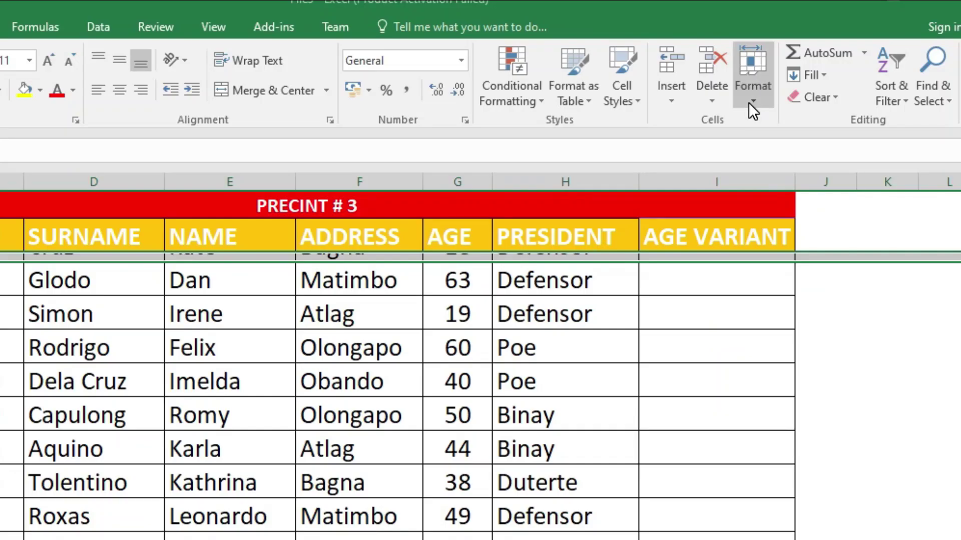
Increase the row height of the squashed first voter record on the PRECINT#3 sheet.
click(749, 102)
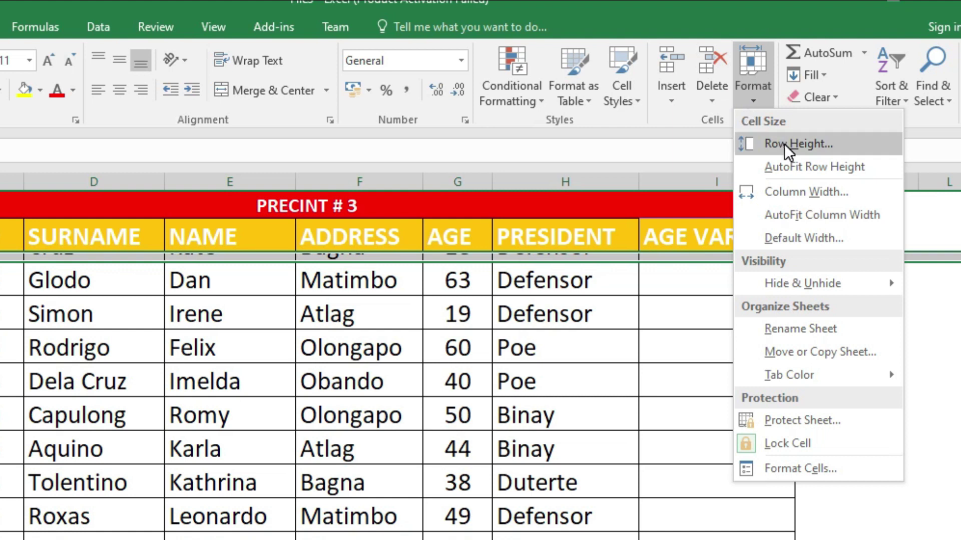
click(785, 143)
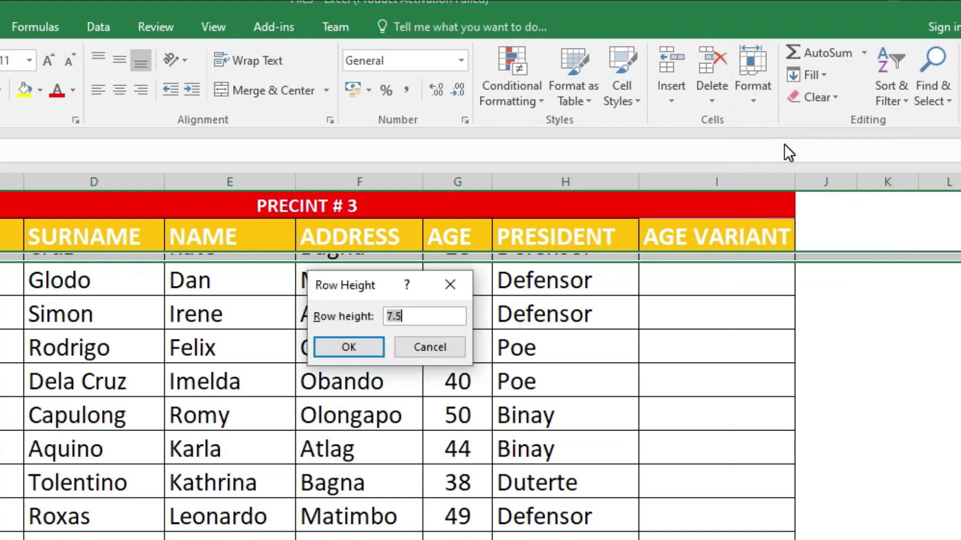
click(365, 349)
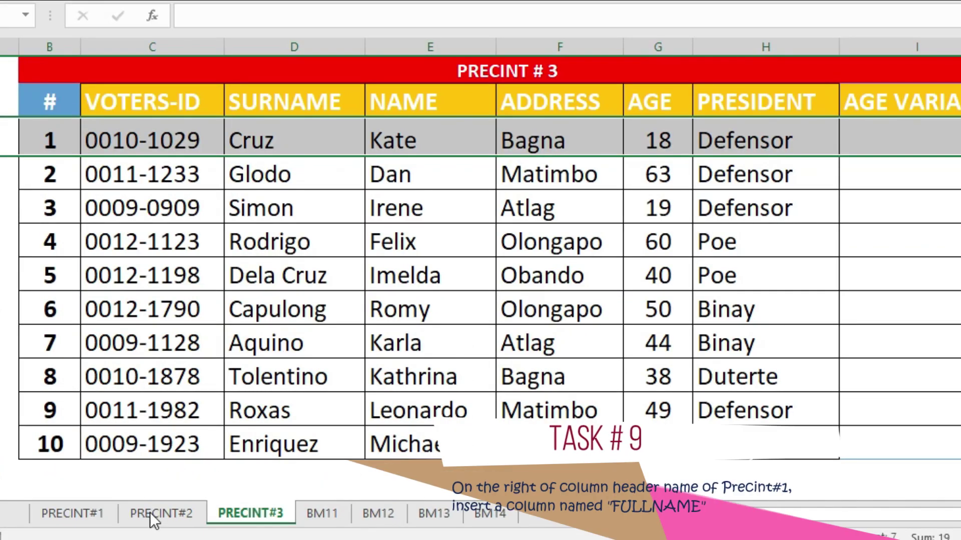
Insert a column between SURNAME and NAME in the PRECINT#1 table and title it FULLNAME.
click(90, 518)
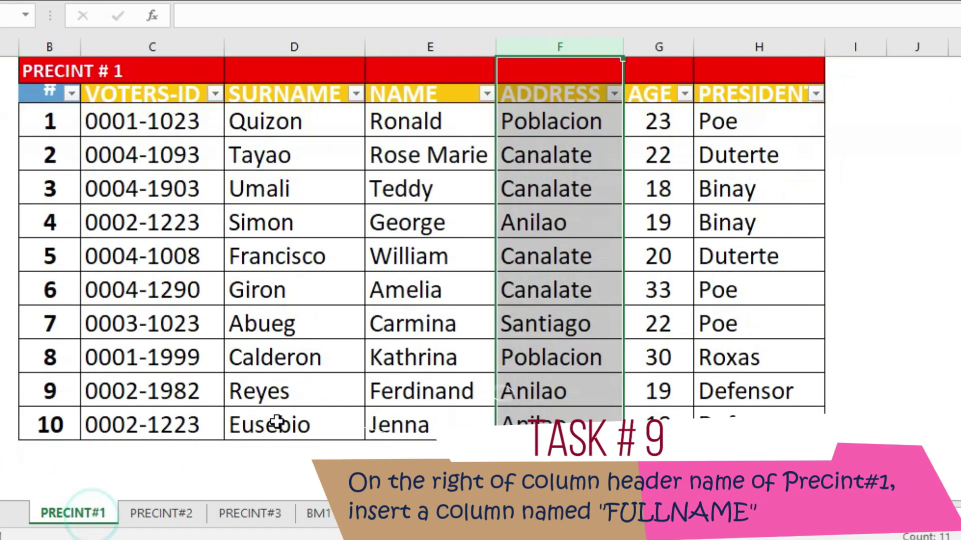
click(429, 72)
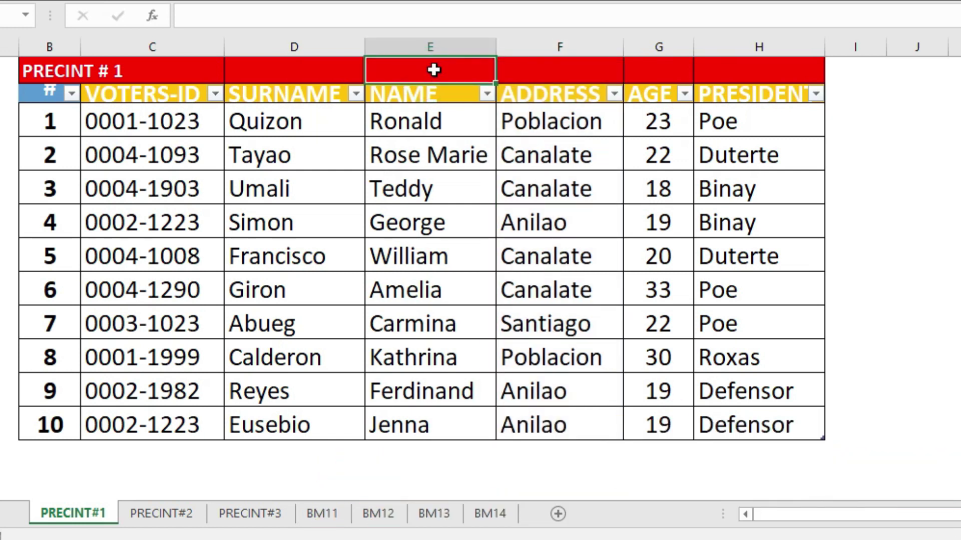
click(392, 44)
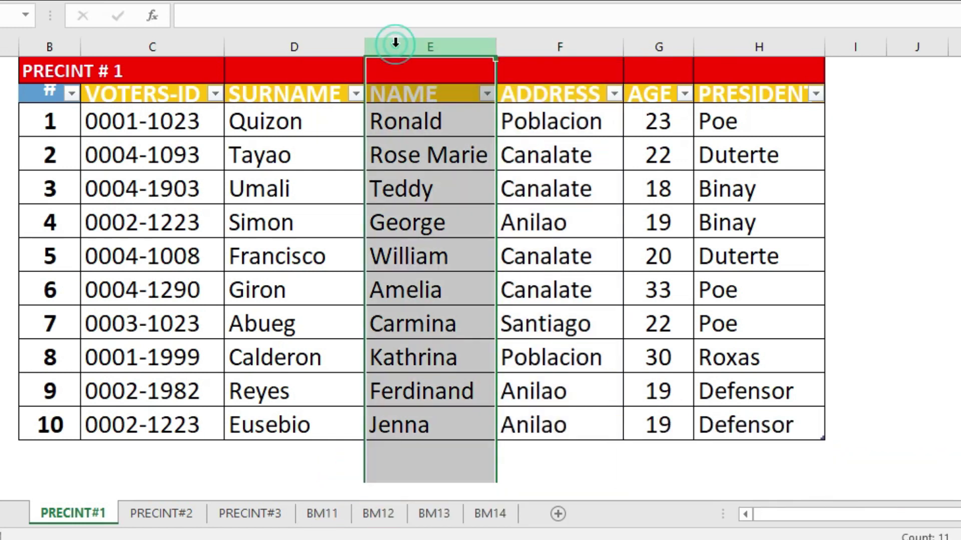
right_click(395, 48)
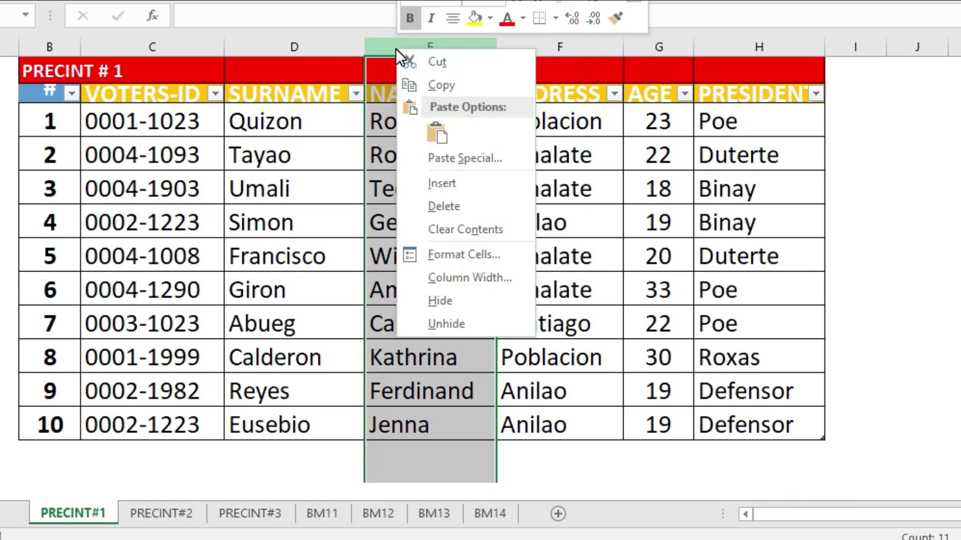
click(451, 187)
click(424, 103)
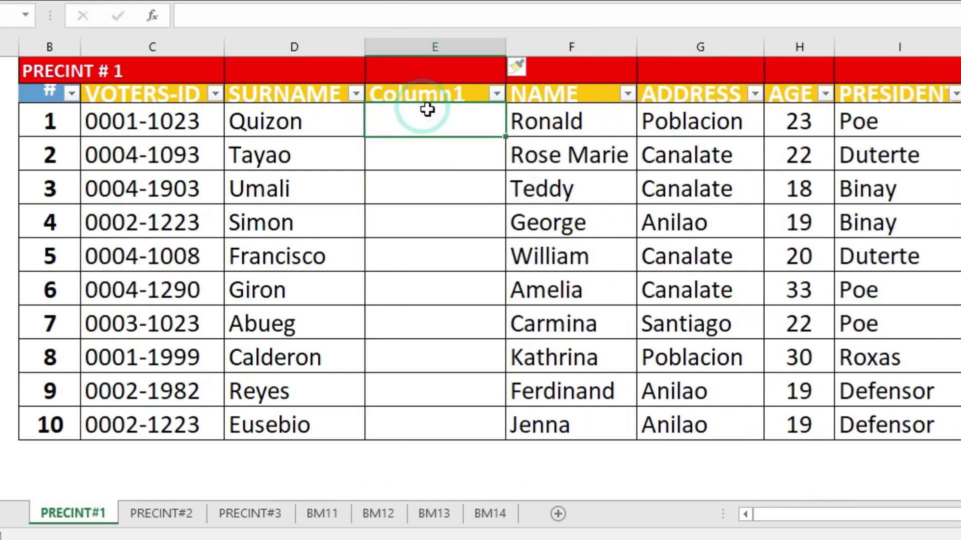
text(FULLANAME)
key(Return)
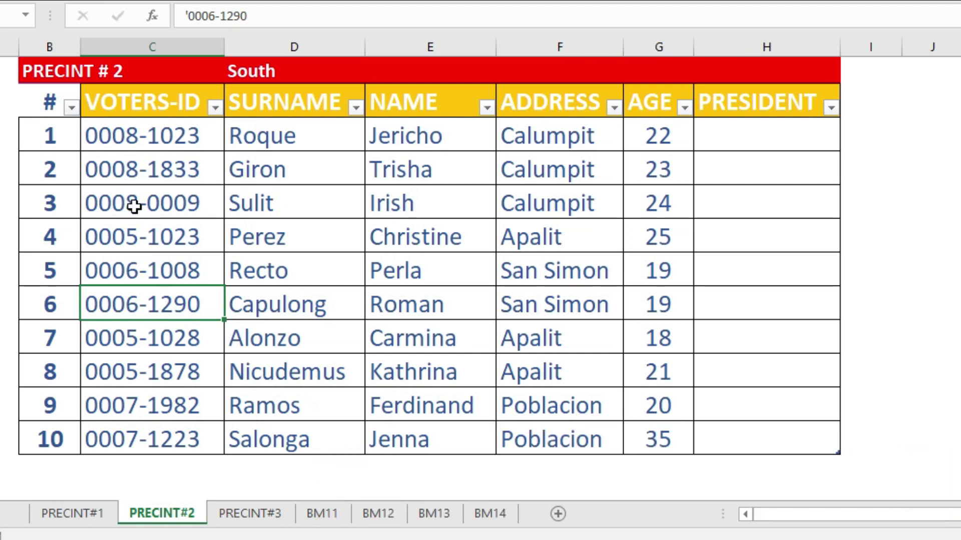
Turn on banded rows for the table on the PRECINT#2 sheet.
click(135, 205)
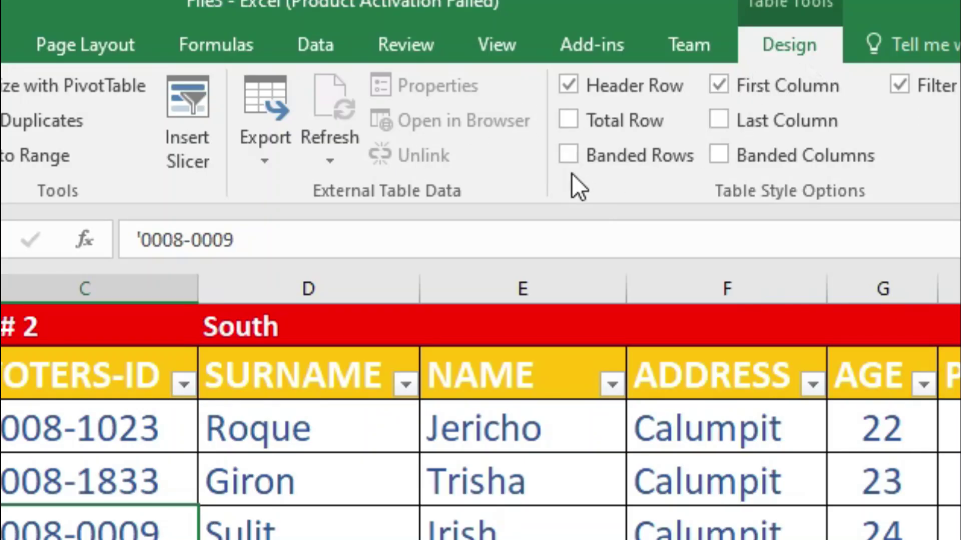
click(573, 160)
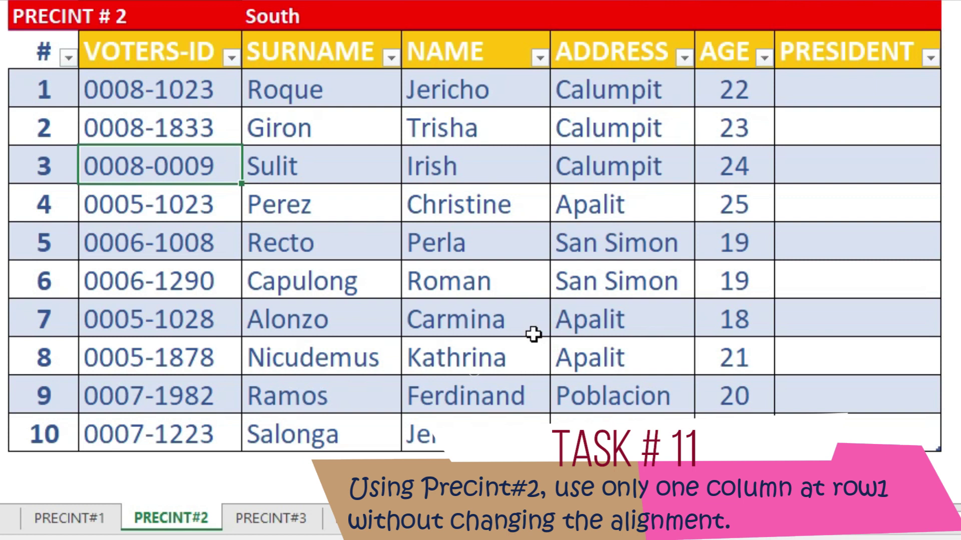
Merge cells B1 to H1 in the red title row of the PRECINT#2 sheet with Merge Across.
click(953, 310)
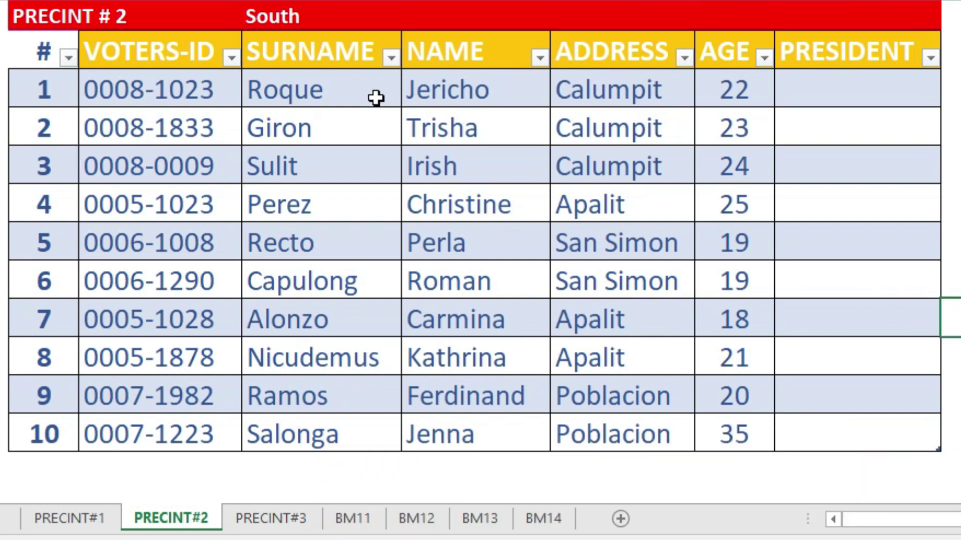
click(54, 17)
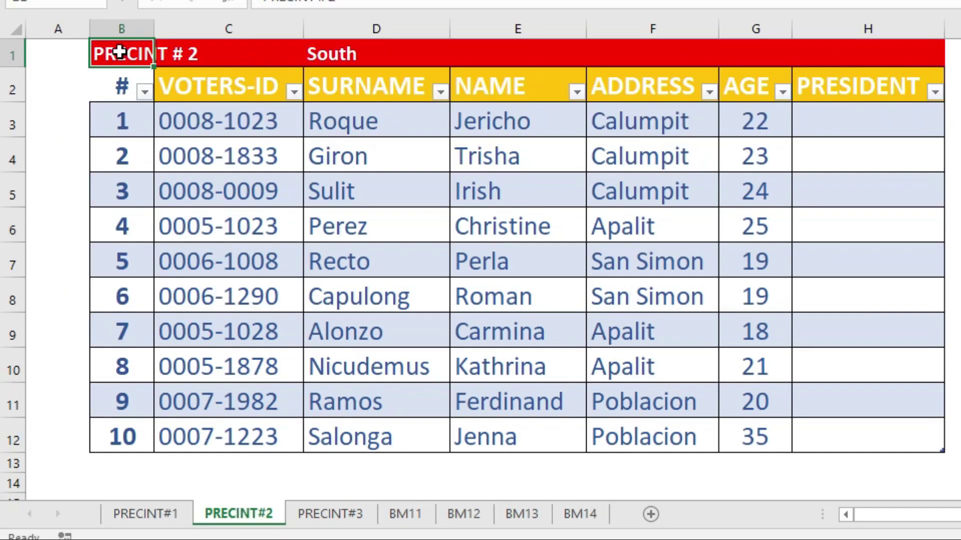
drag(123, 50, 827, 65)
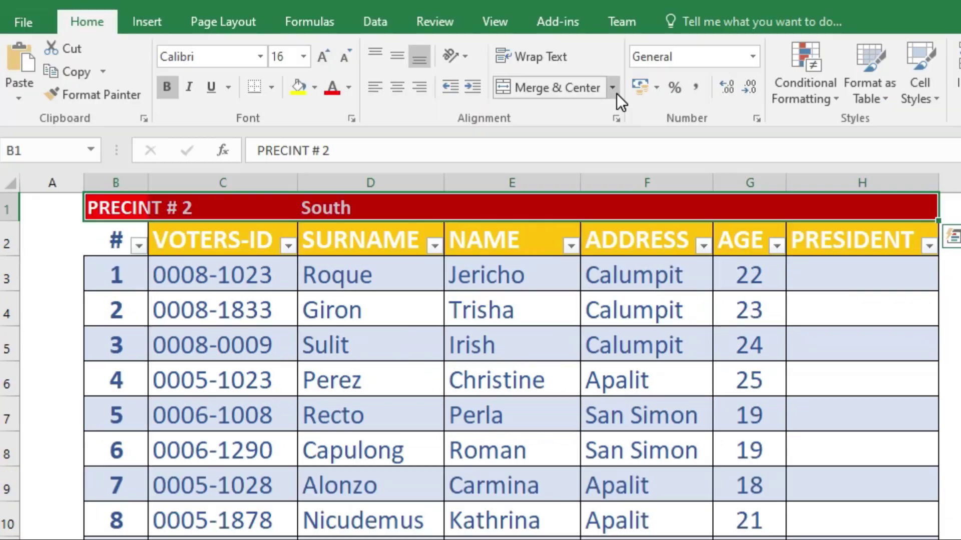
click(613, 88)
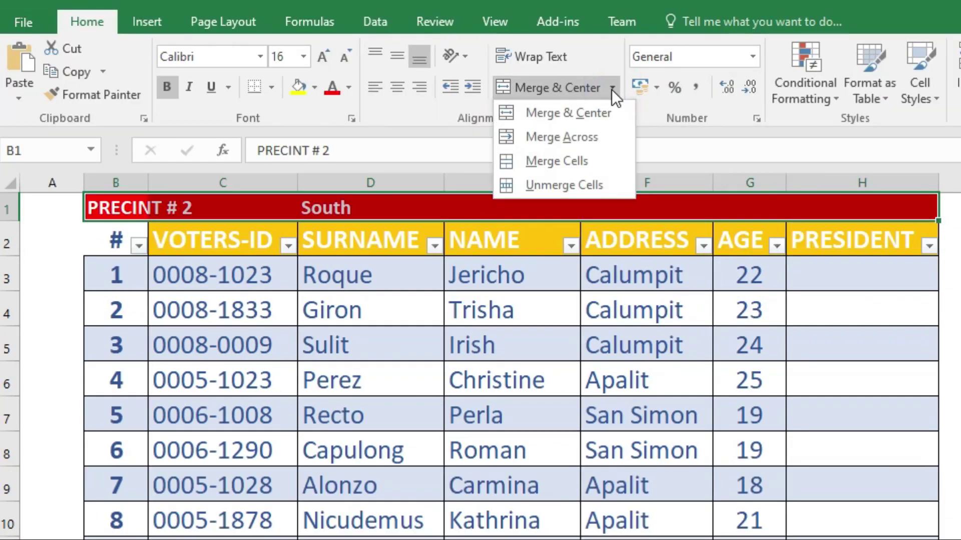
click(570, 138)
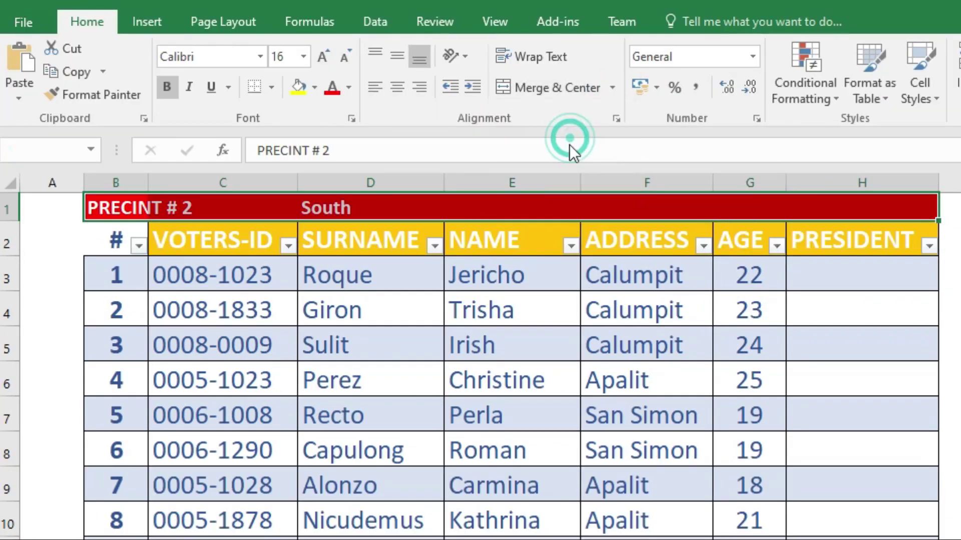
click(632, 426)
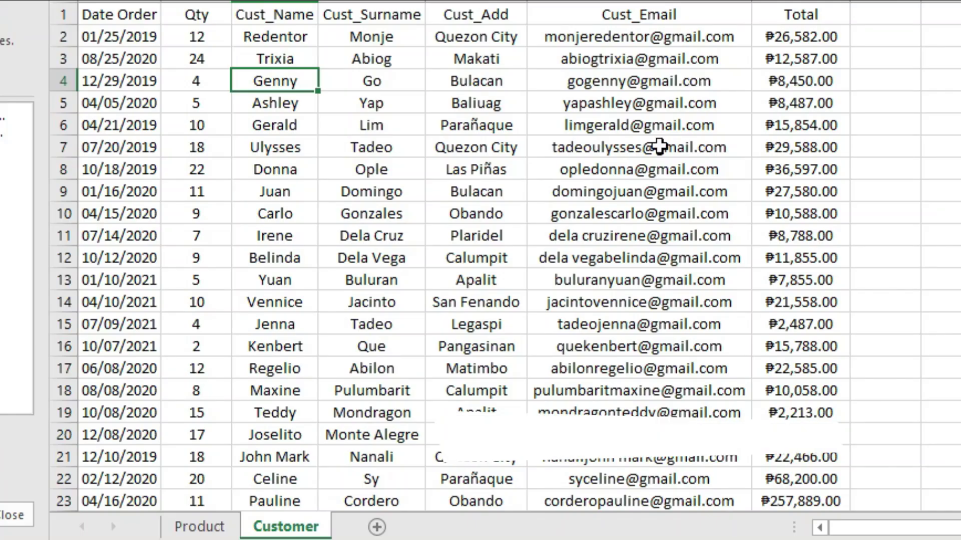
Start a custom sort of the Customer sheet's data with Cust_Add as the first sort column.
click(932, 125)
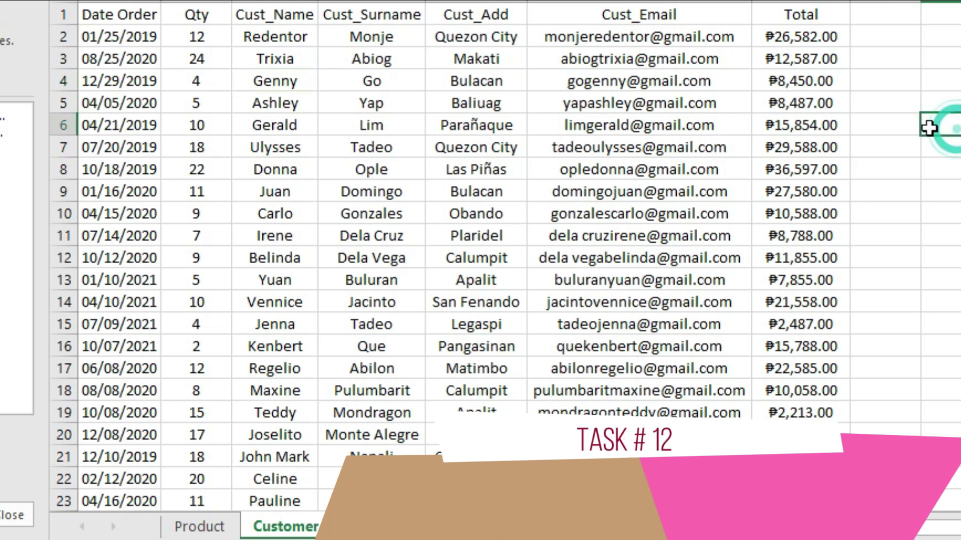
click(280, 103)
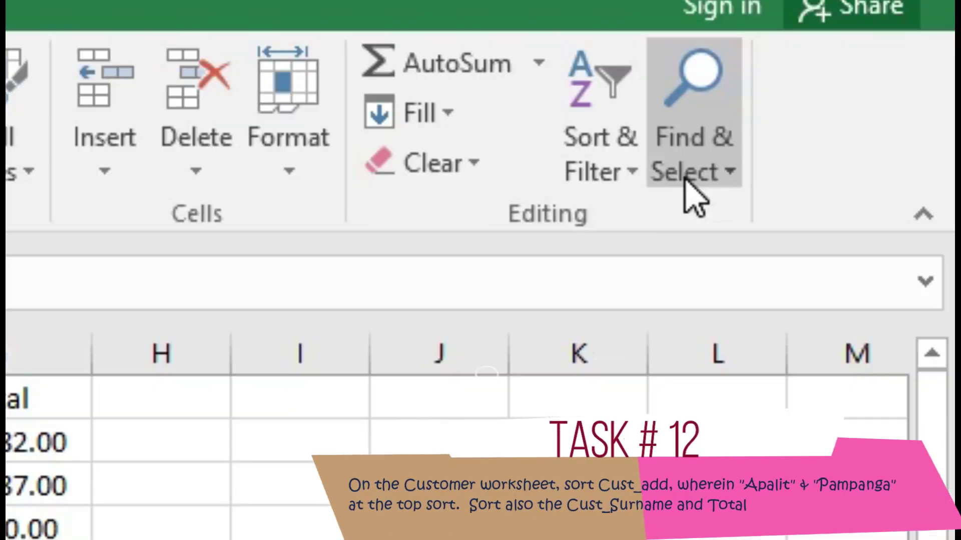
click(622, 172)
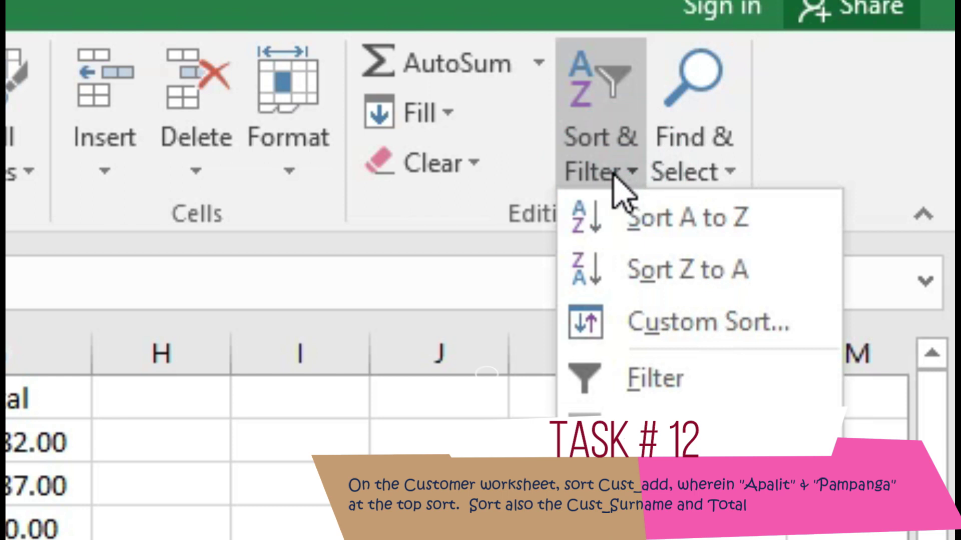
click(695, 322)
click(289, 212)
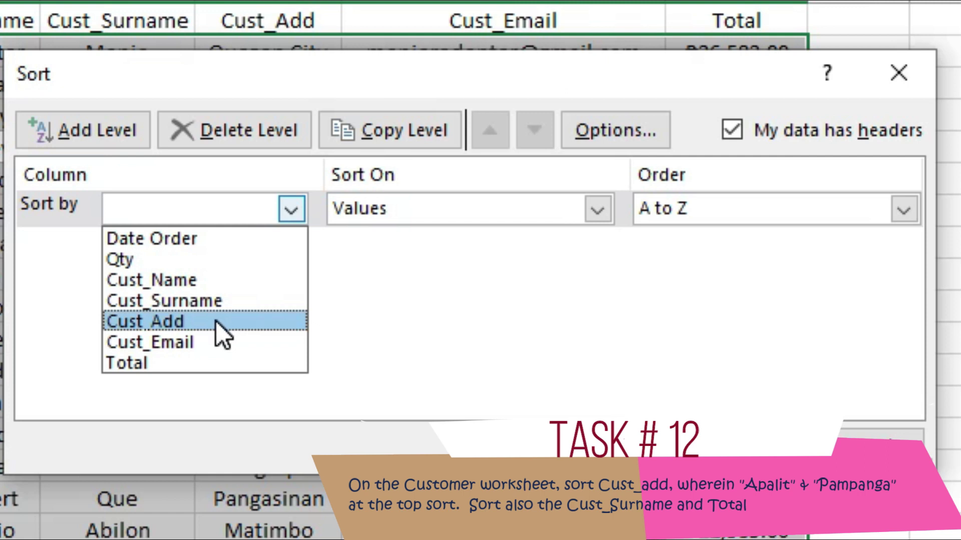
click(216, 323)
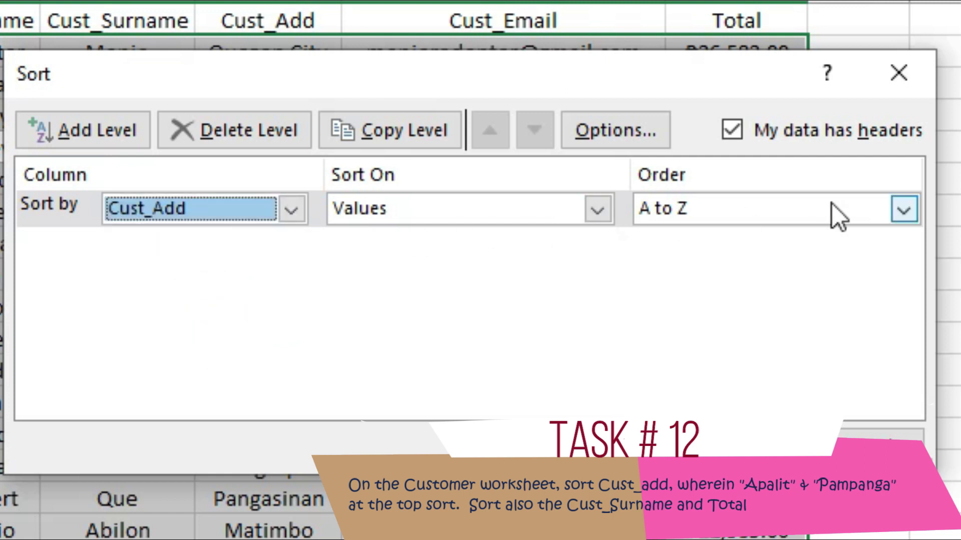
Set the Cust_Add sort order to a new custom list with the entries Apalit and Pampanga.
click(907, 212)
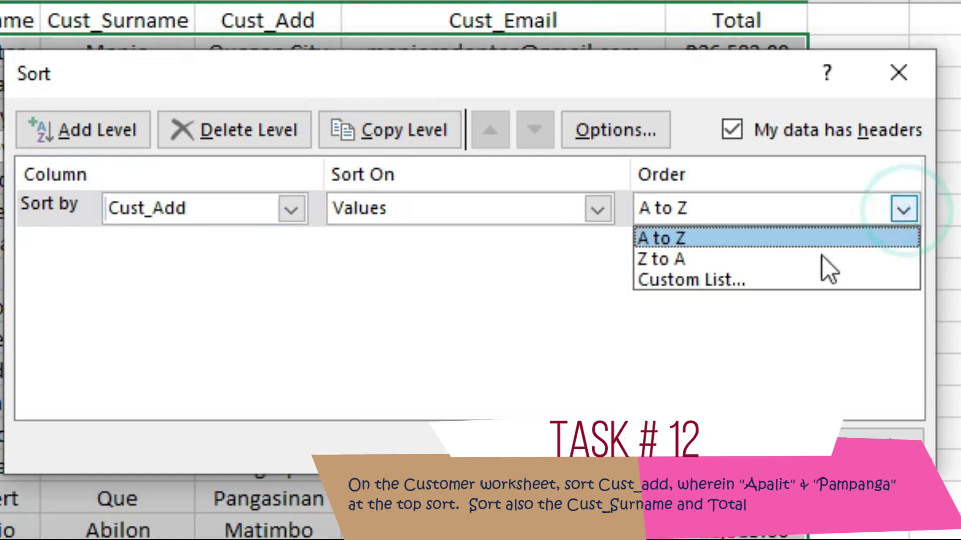
click(797, 276)
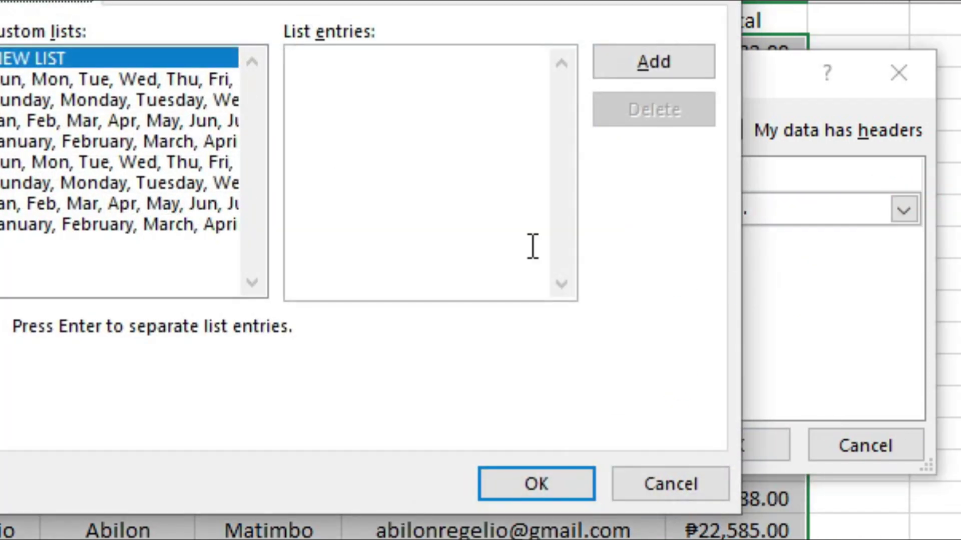
click(328, 59)
text(Apalit)
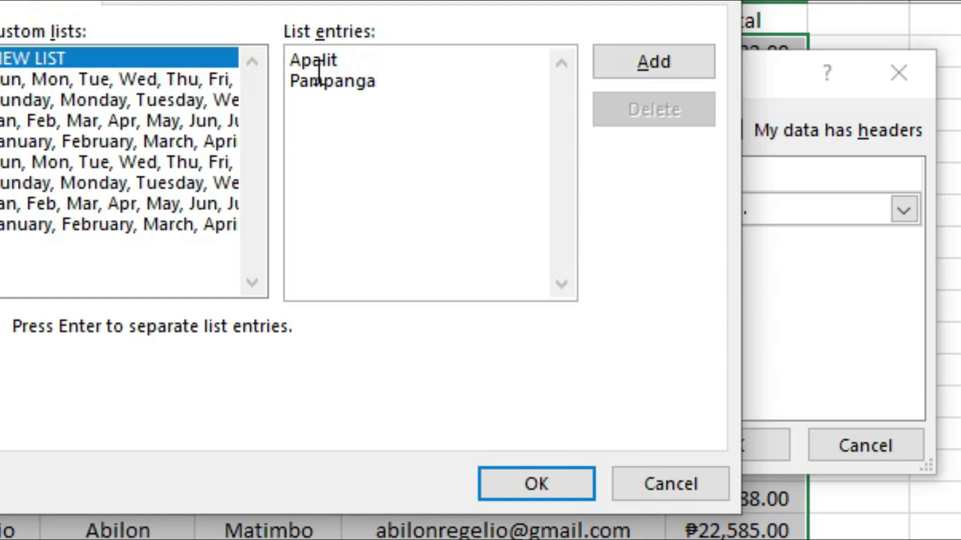
click(631, 75)
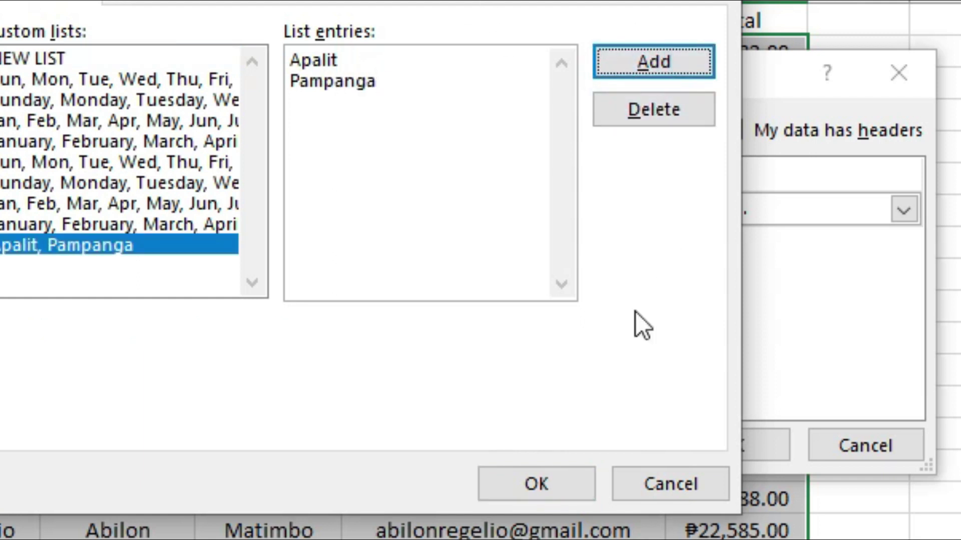
click(569, 491)
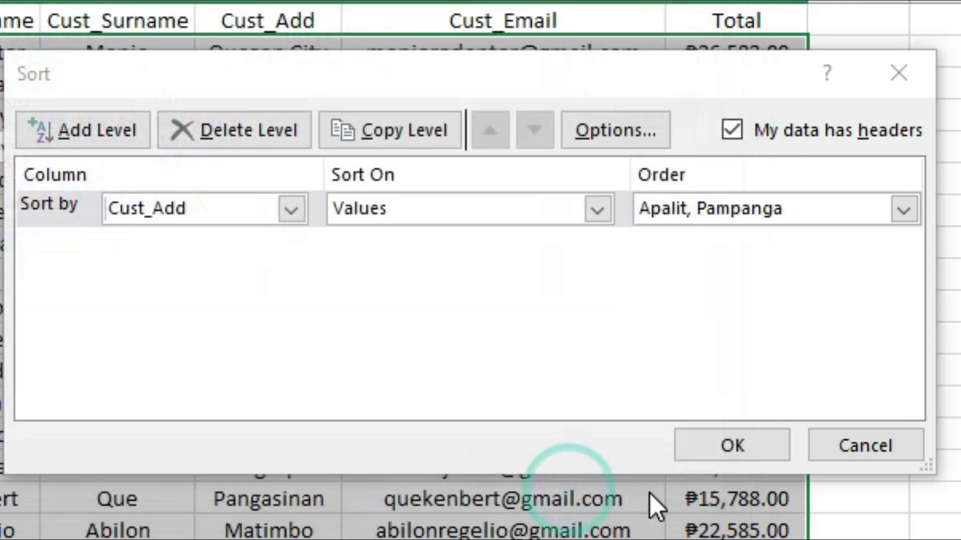
Add sort levels for Cust_Surname from A to Z and Total from Smallest to Largest, and apply the sort.
click(120, 134)
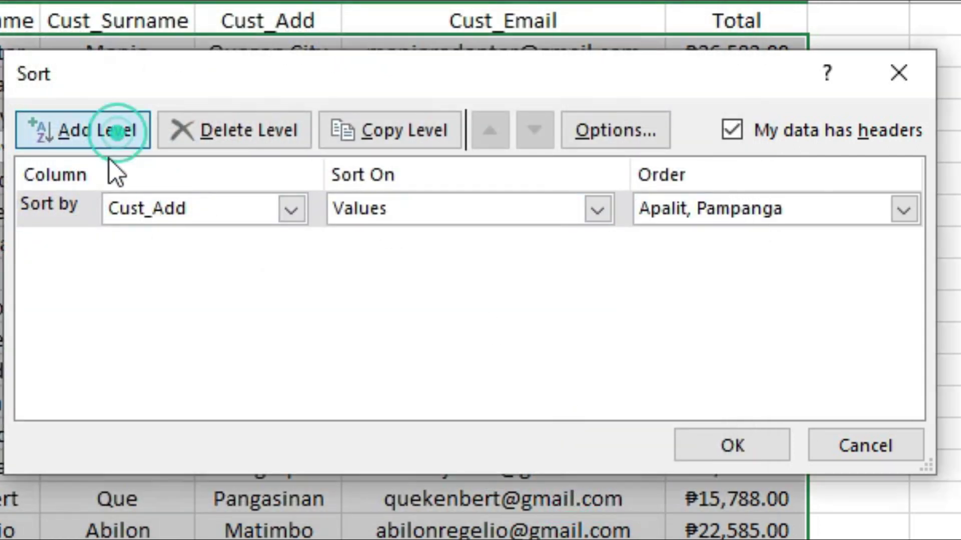
click(289, 247)
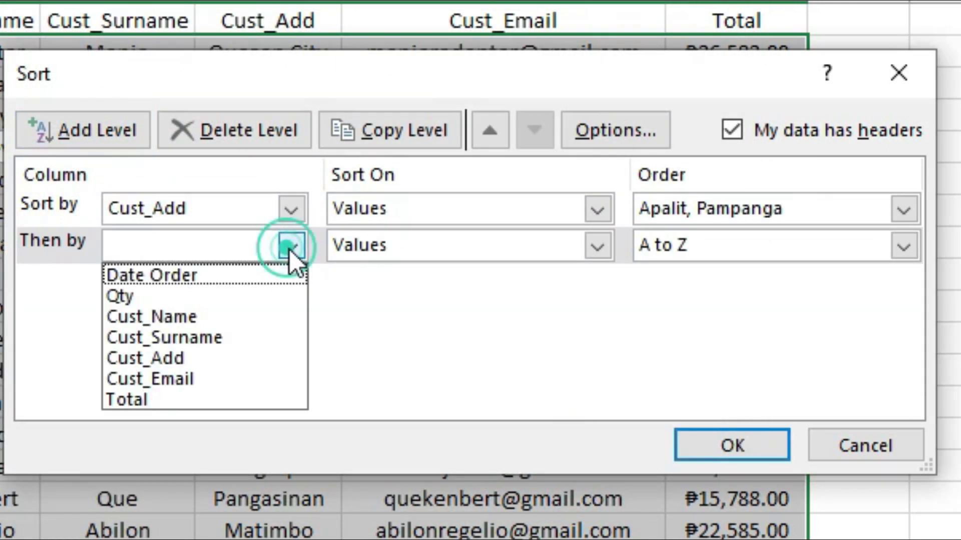
click(239, 336)
click(97, 131)
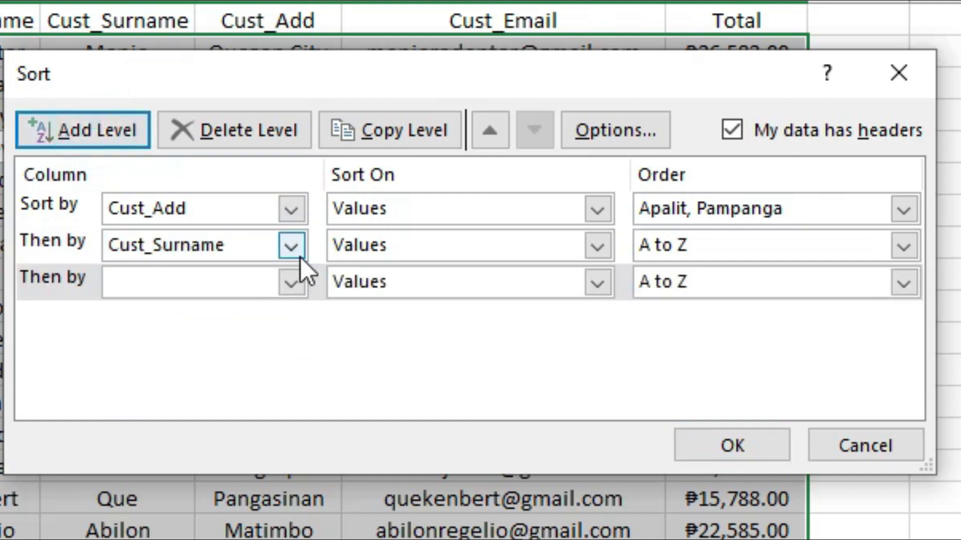
click(290, 279)
click(167, 443)
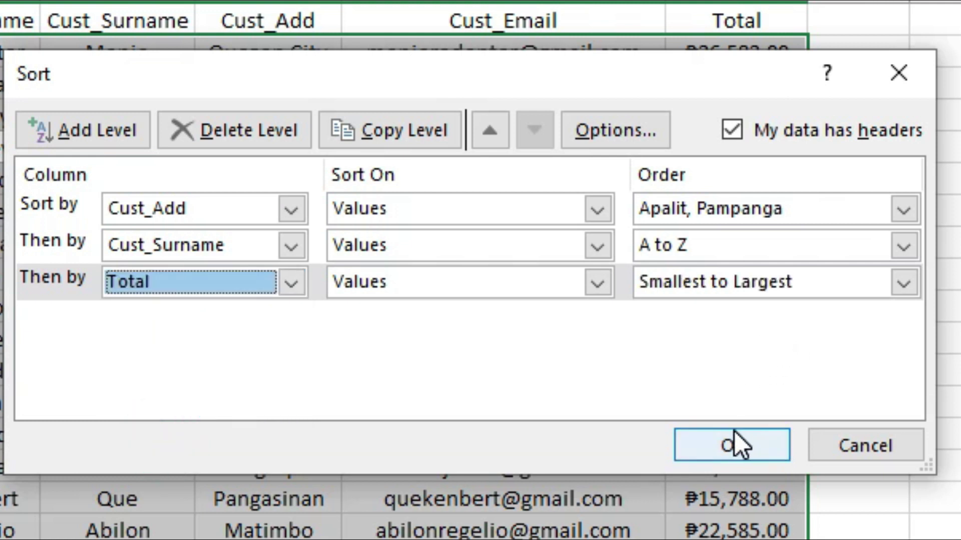
click(731, 449)
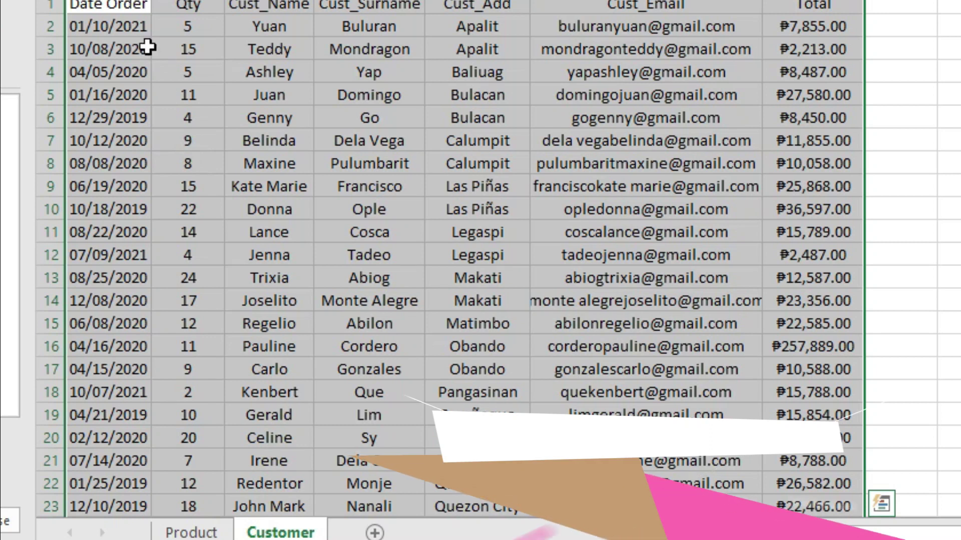
Format the Customer data A1:G25 as a table with headers in the Medium 9 style and name it Cust_tableted.
click(117, 7)
drag(113, 5, 778, 536)
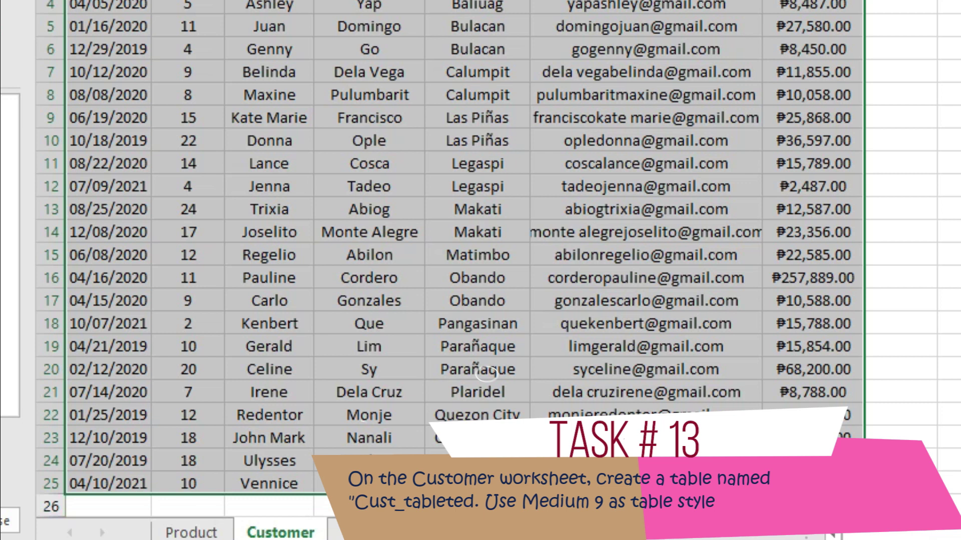
click(752, 1)
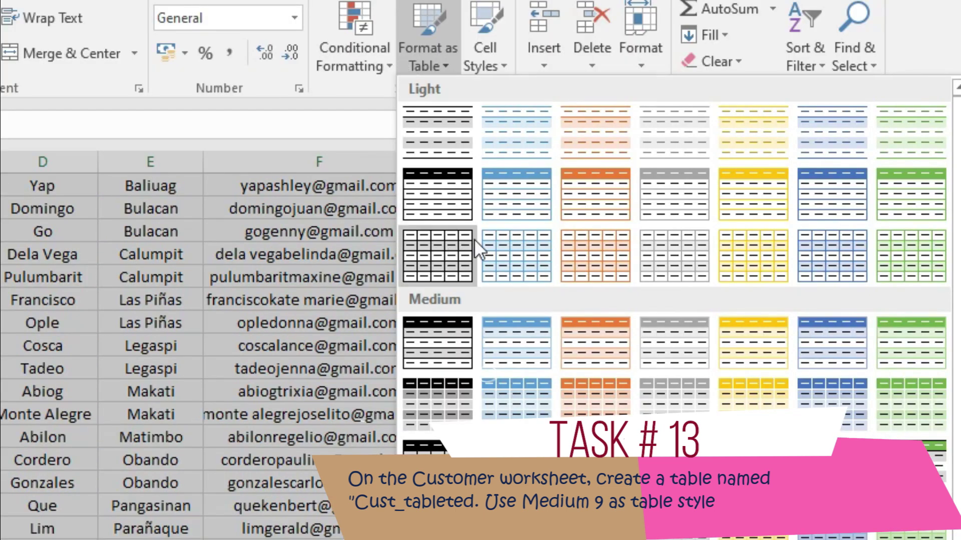
click(518, 413)
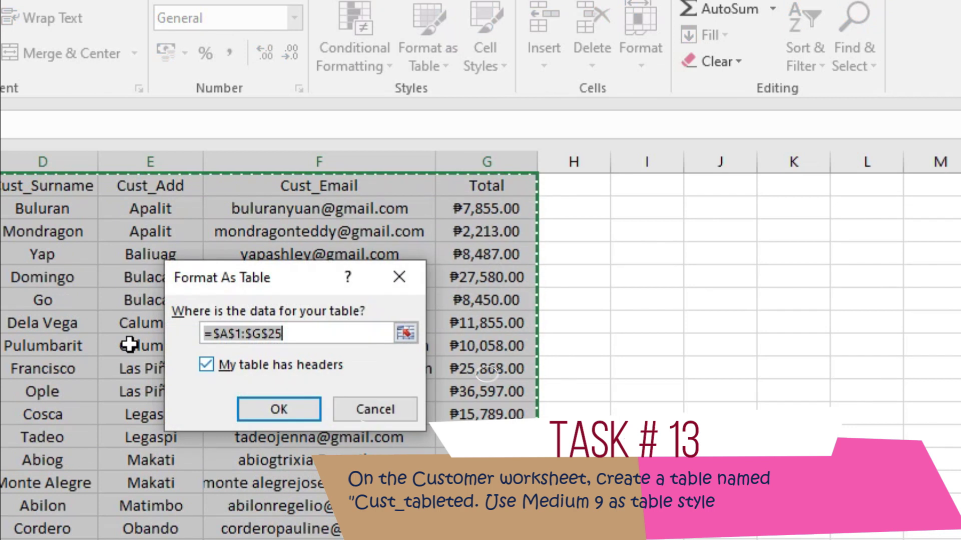
click(279, 409)
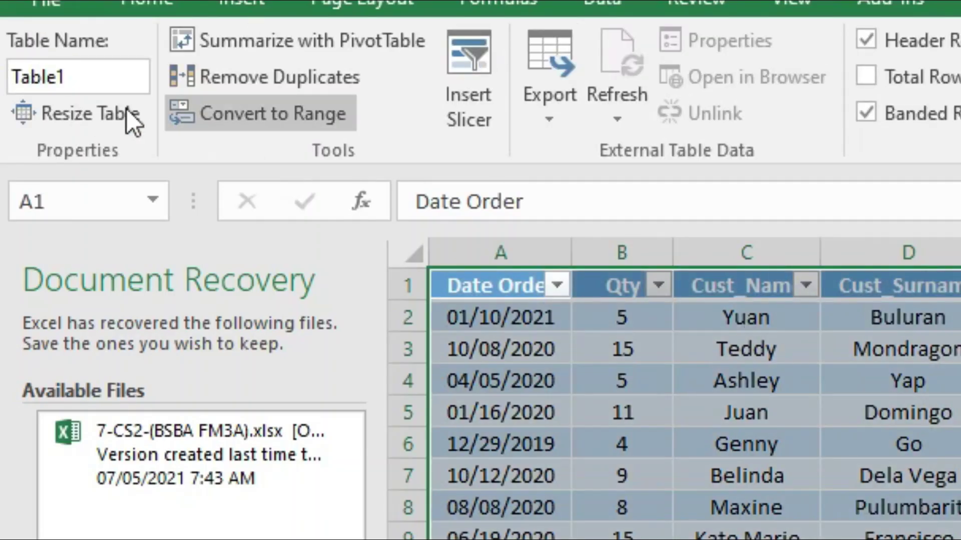
click(105, 75)
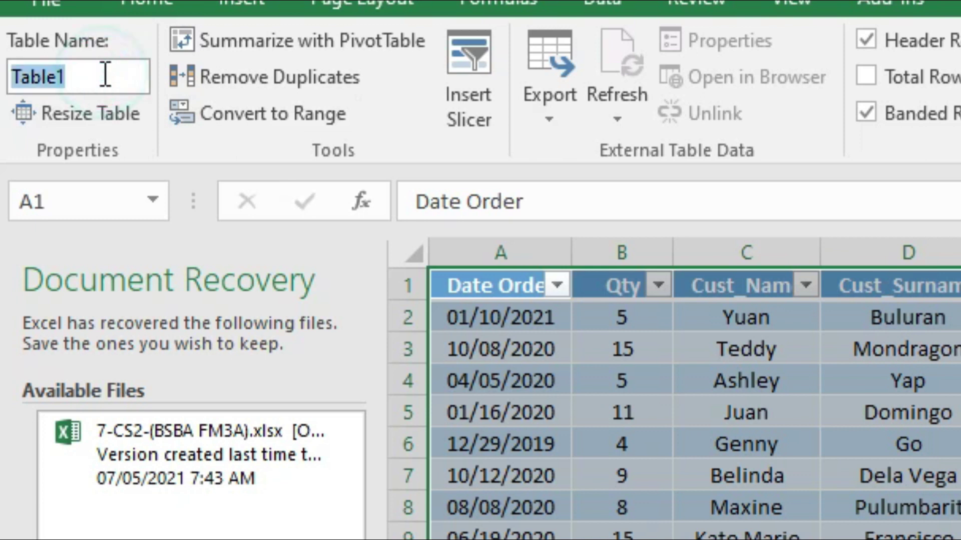
text(Cust)
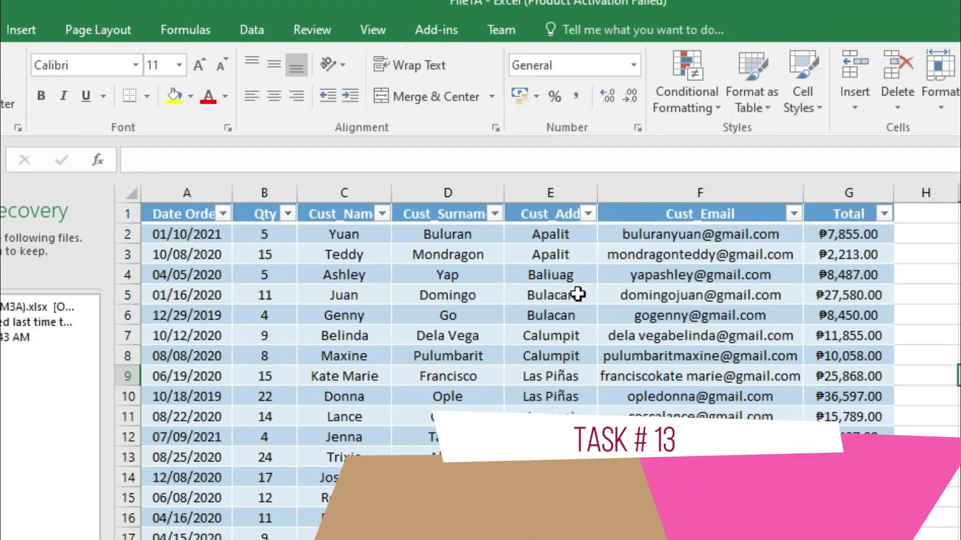
Set row 1 of the Customer sheet as the print title row repeated at the top of each page.
click(110, 30)
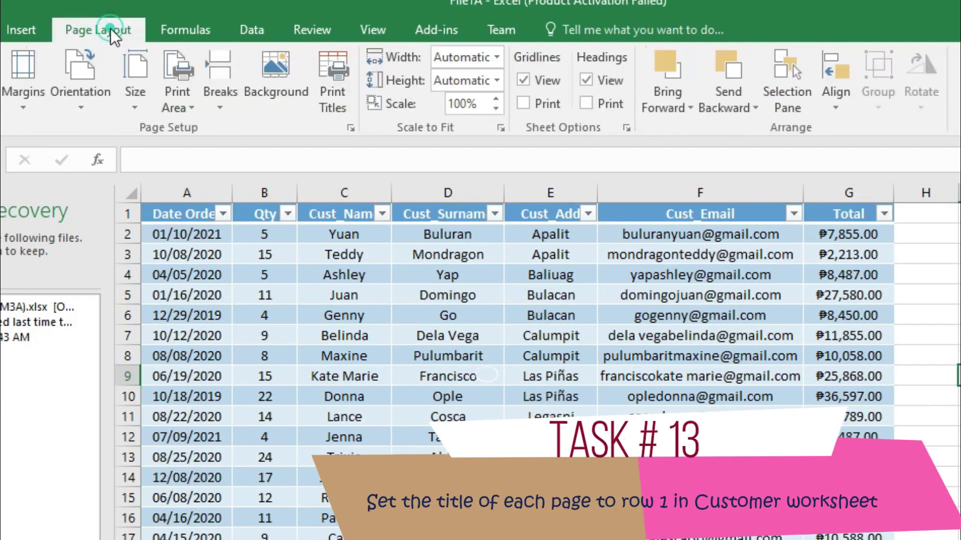
click(332, 98)
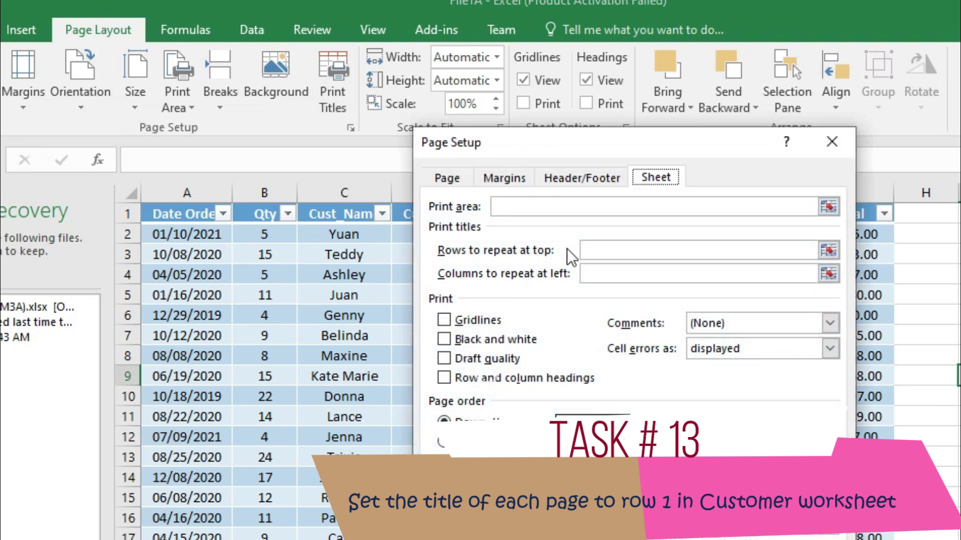
click(828, 250)
click(119, 212)
click(843, 169)
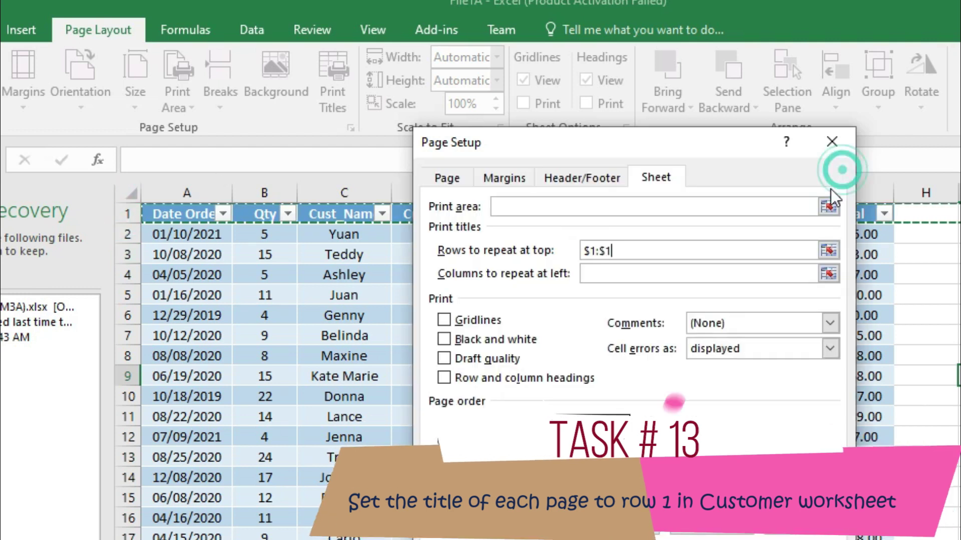
click(706, 538)
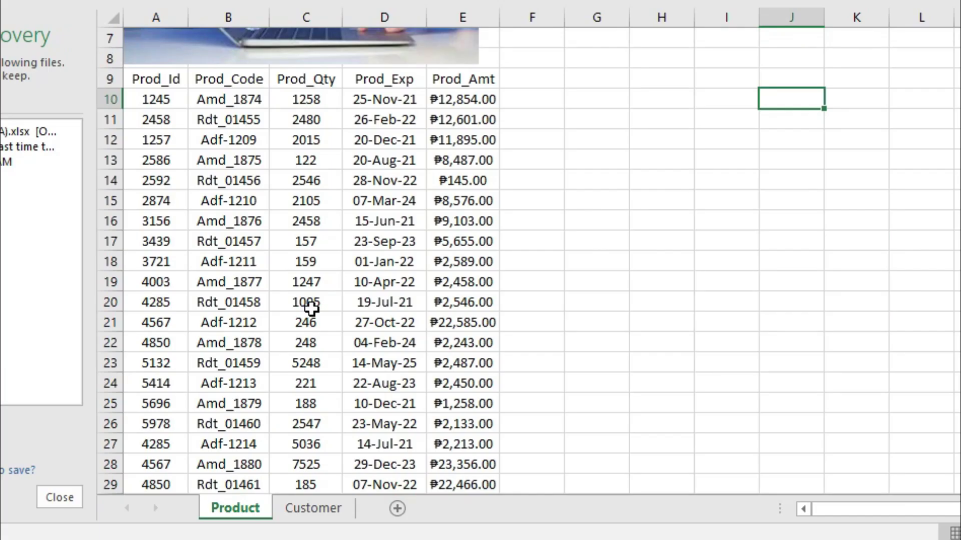
Remove duplicate rows from the Product data with headers, comparing only the Prod_Id column.
scroll(311, 307, up, 2)
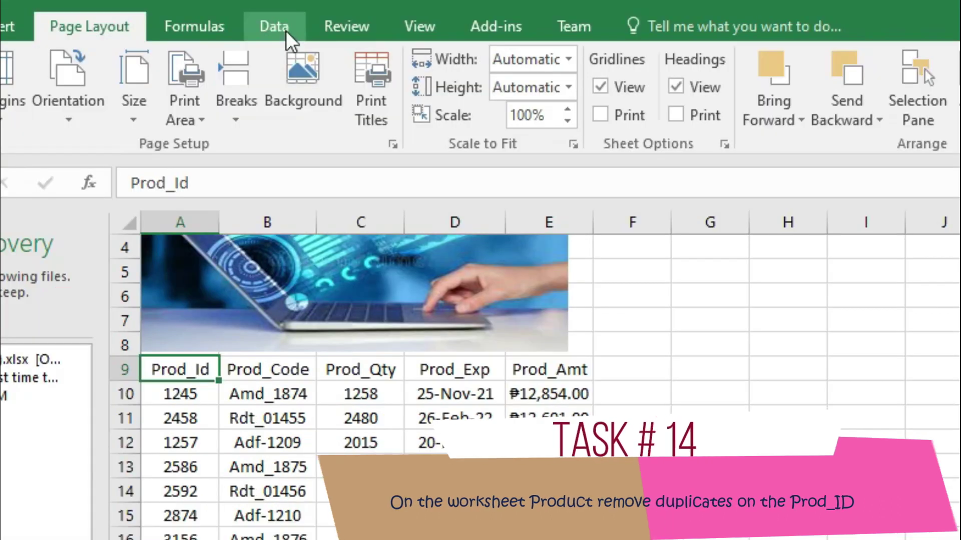
click(286, 30)
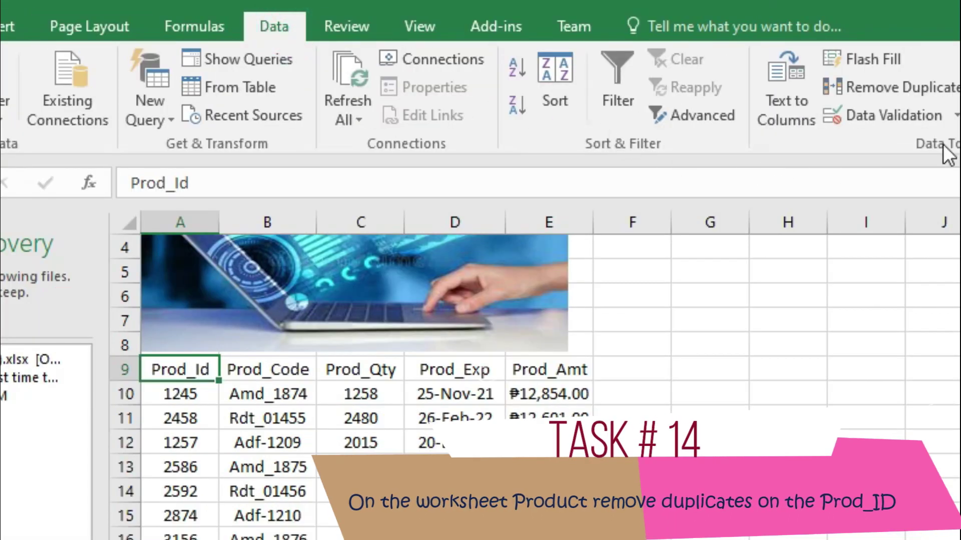
click(913, 90)
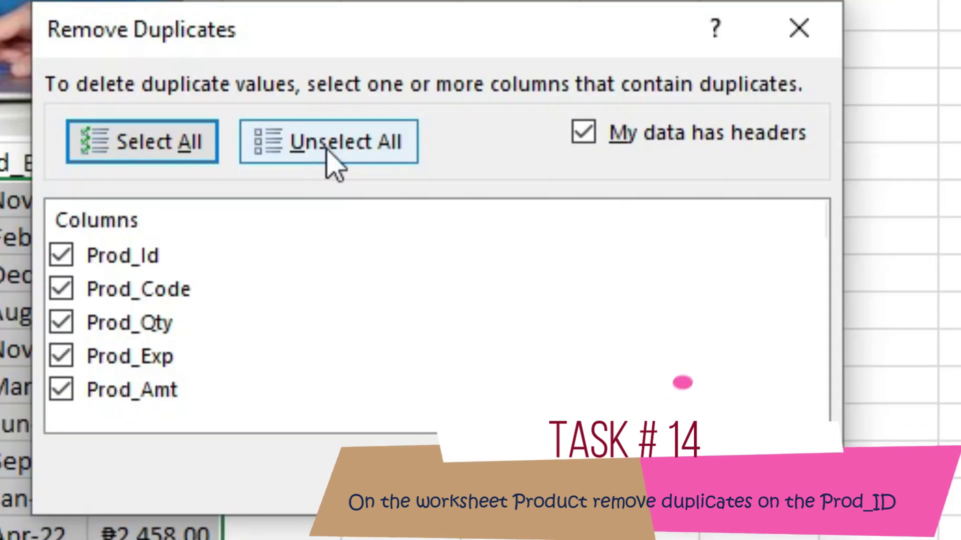
click(326, 149)
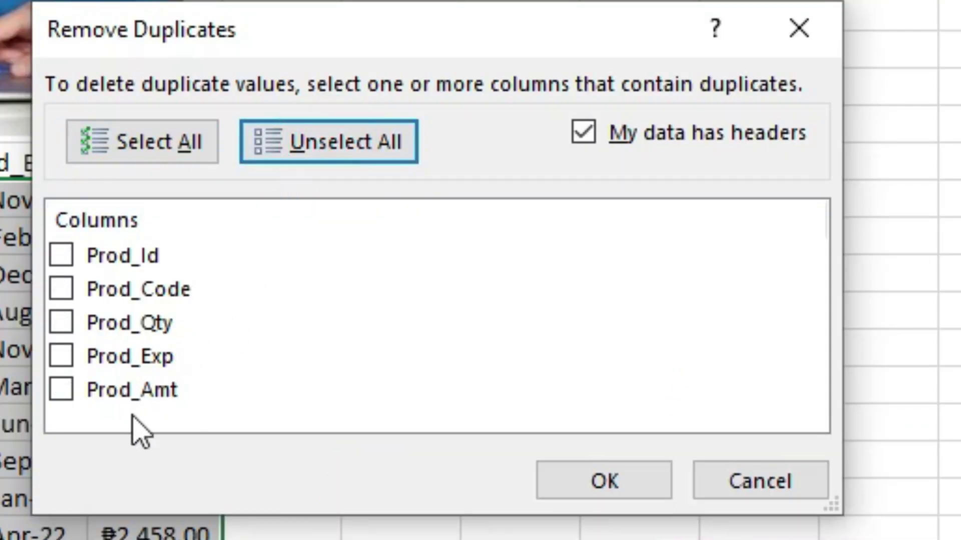
click(61, 256)
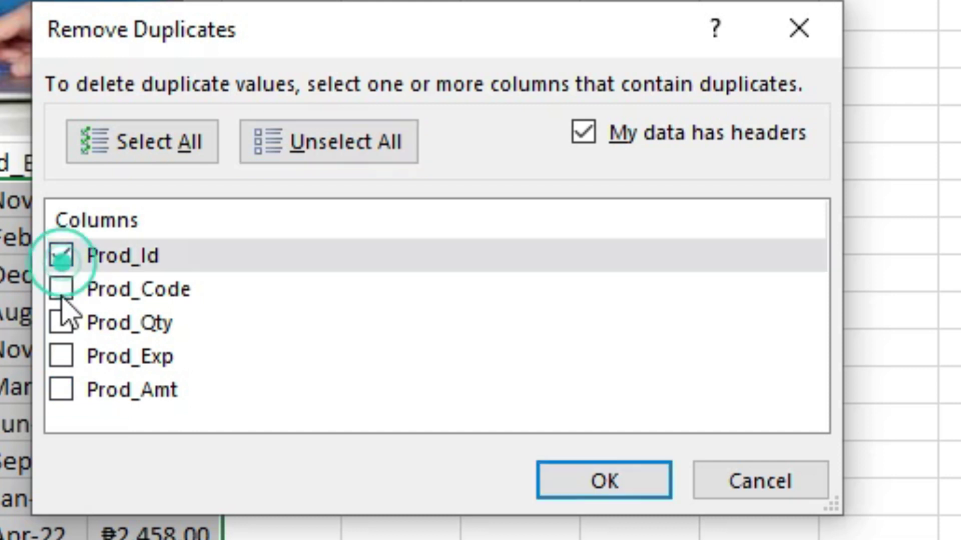
click(593, 481)
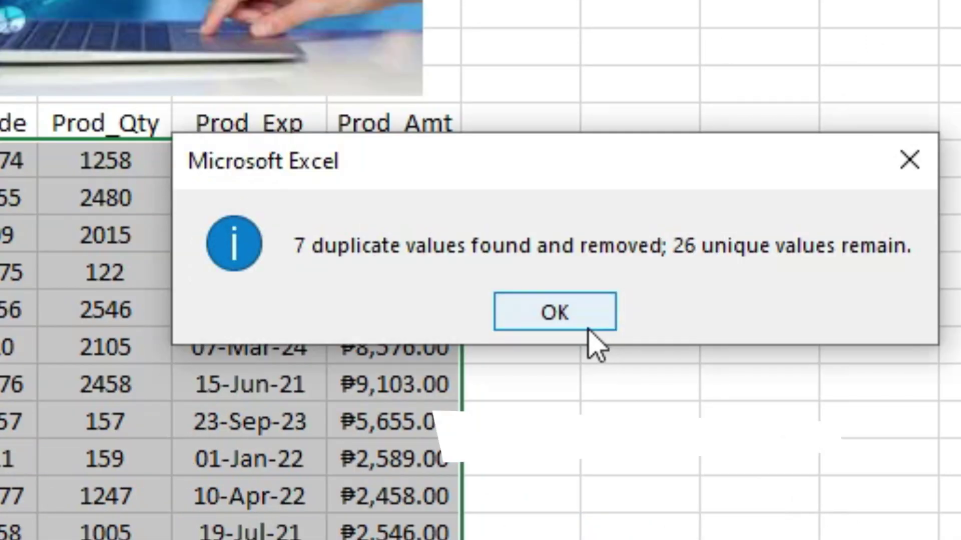
click(590, 329)
Set the Product sheet's custom top, bottom, left and right page margins to 1.0 each.
click(280, 30)
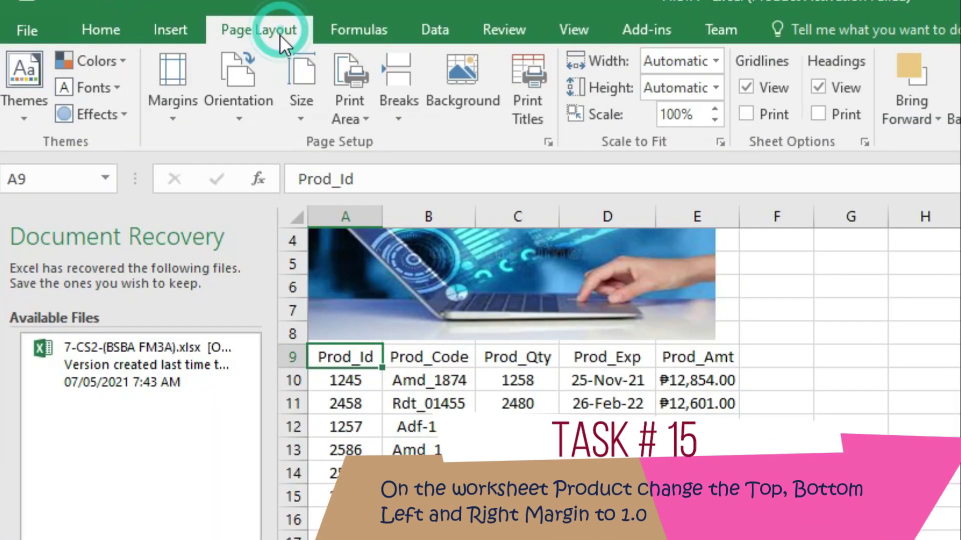
click(173, 112)
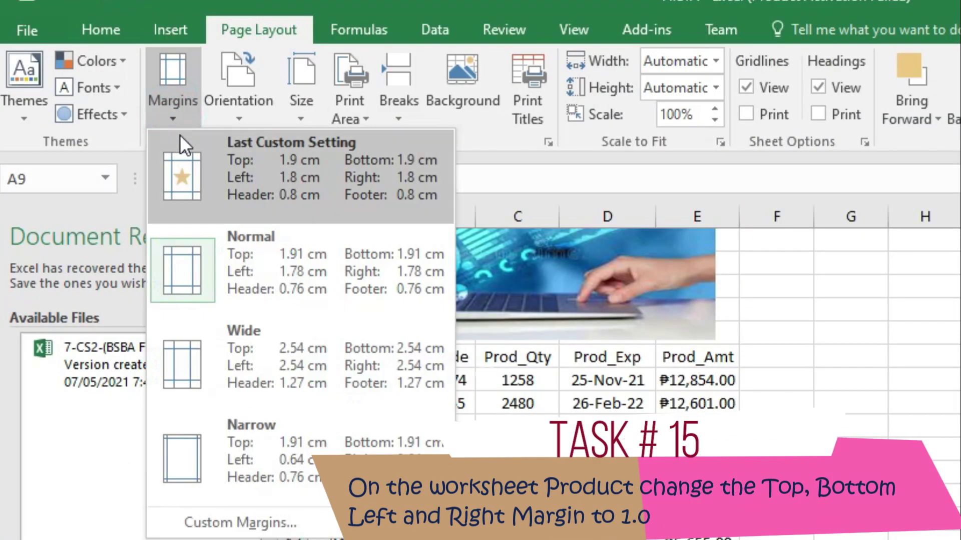
click(276, 522)
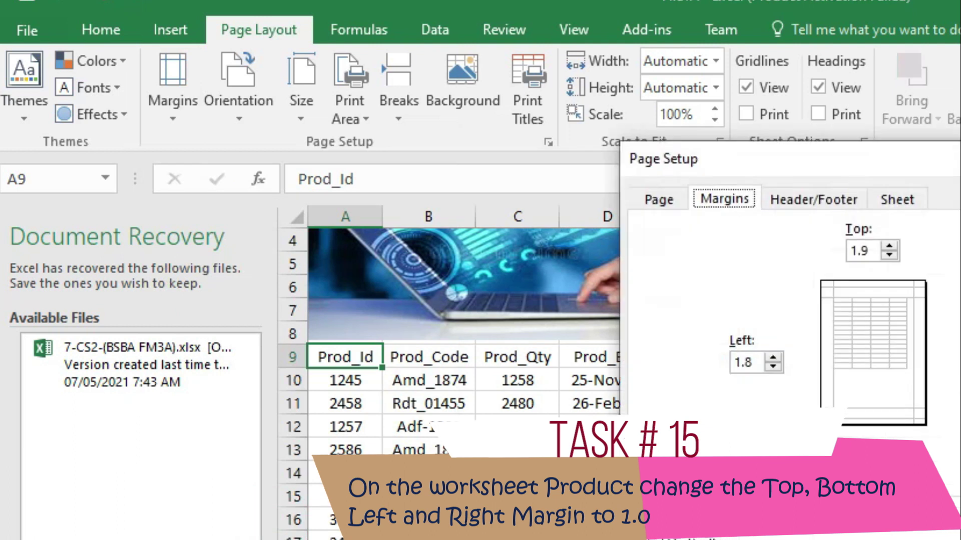
click(873, 253)
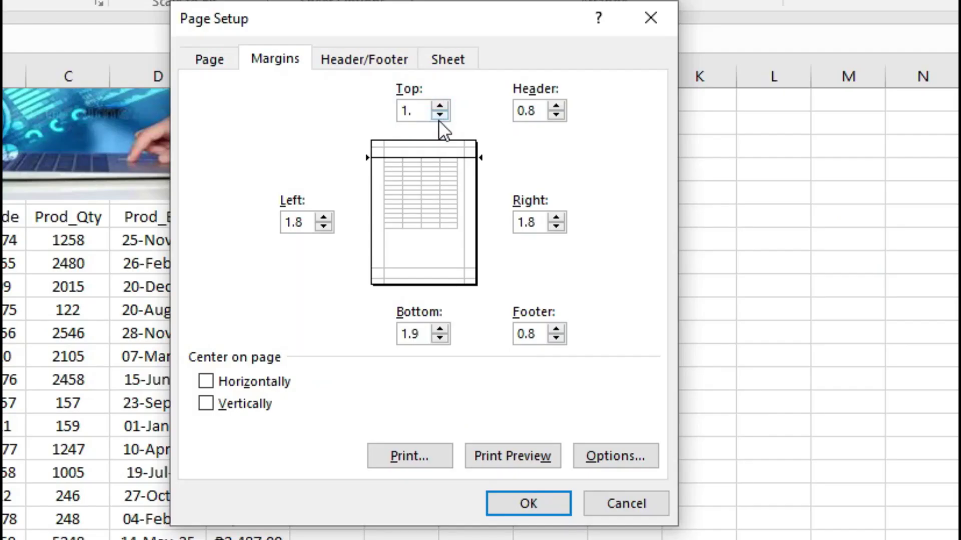
text(0)
click(419, 342)
text(0)
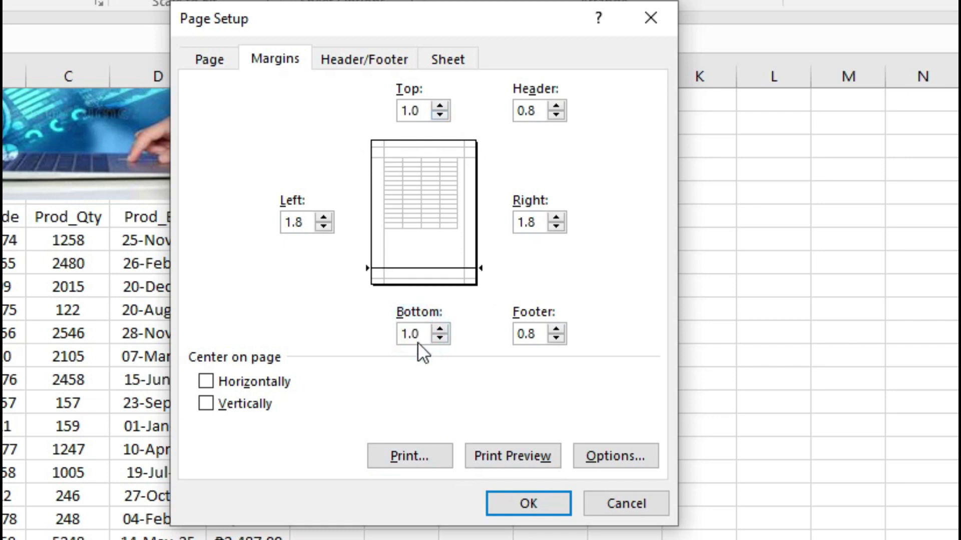
click(305, 232)
text(0)
click(542, 230)
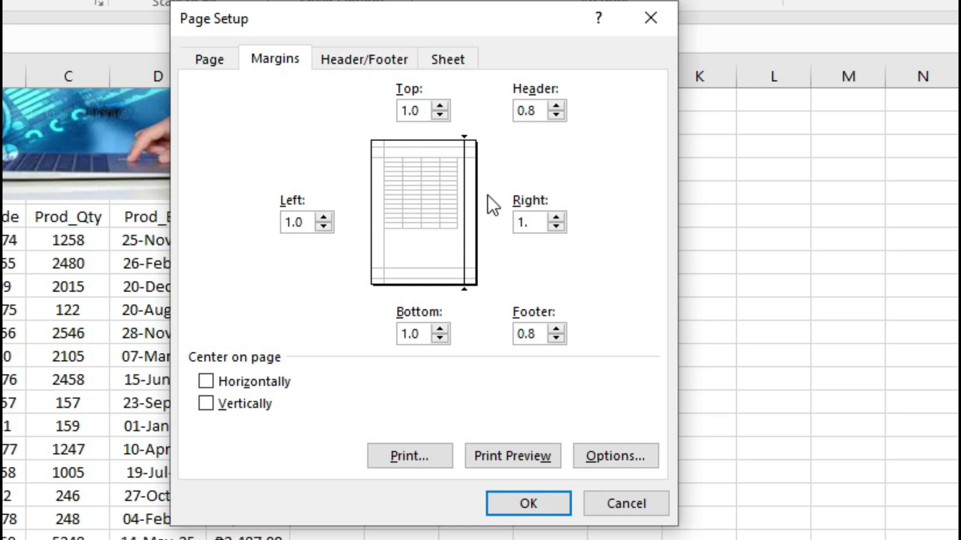
text(0)
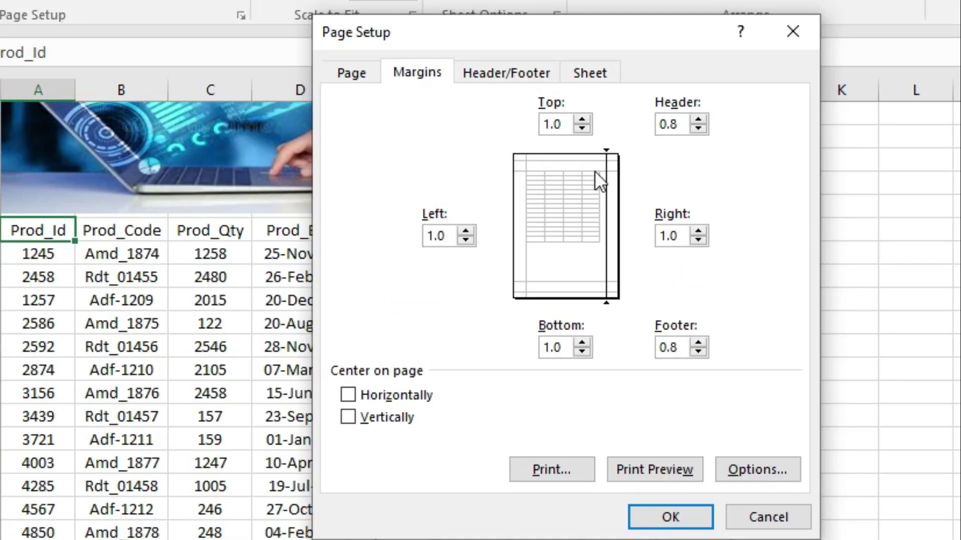
click(666, 516)
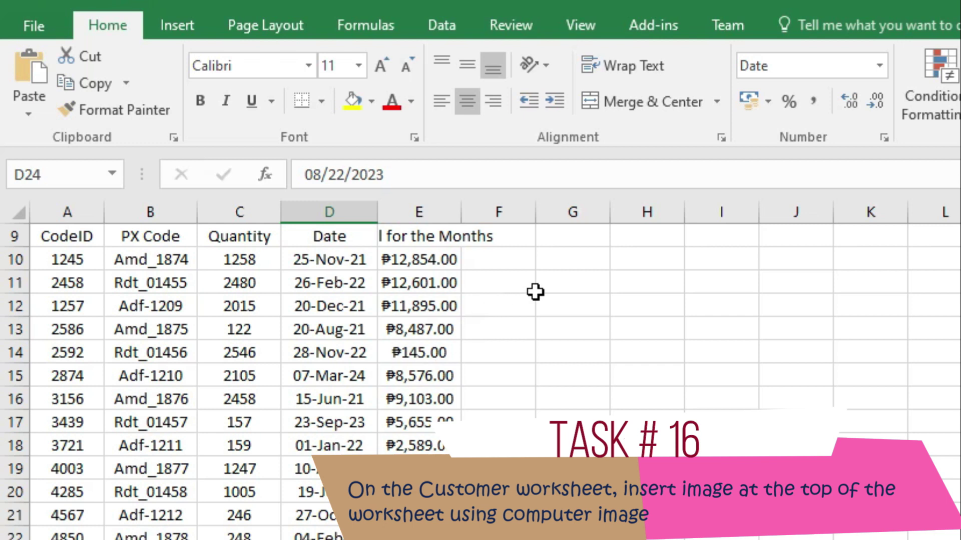
Insert the laptop picture file 1 from the computer at cell F10, beside the Total for the Months column.
click(149, 356)
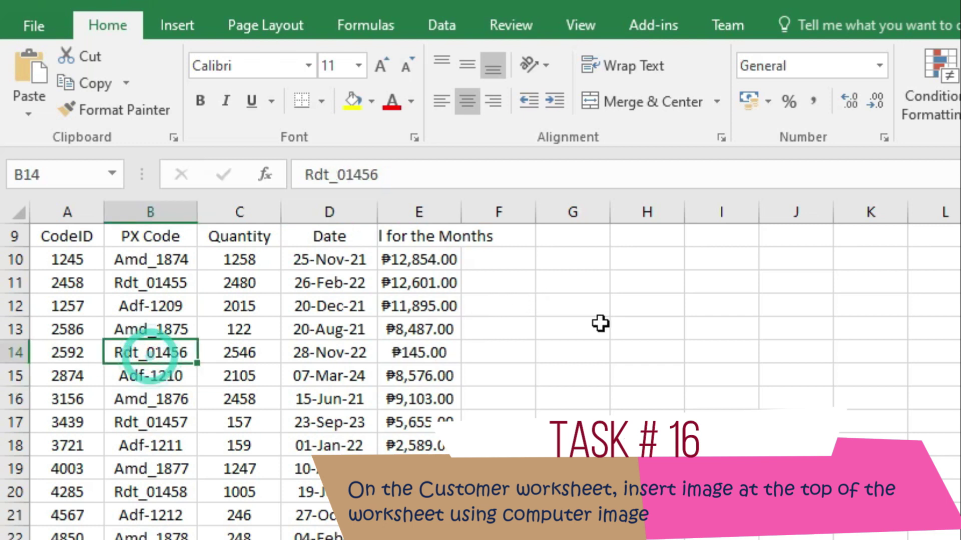
click(505, 267)
click(183, 22)
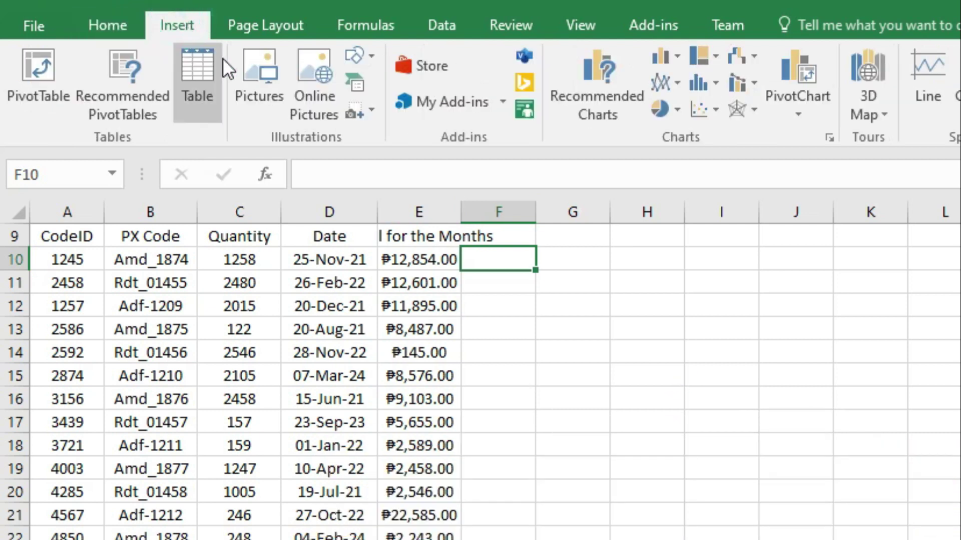
click(259, 98)
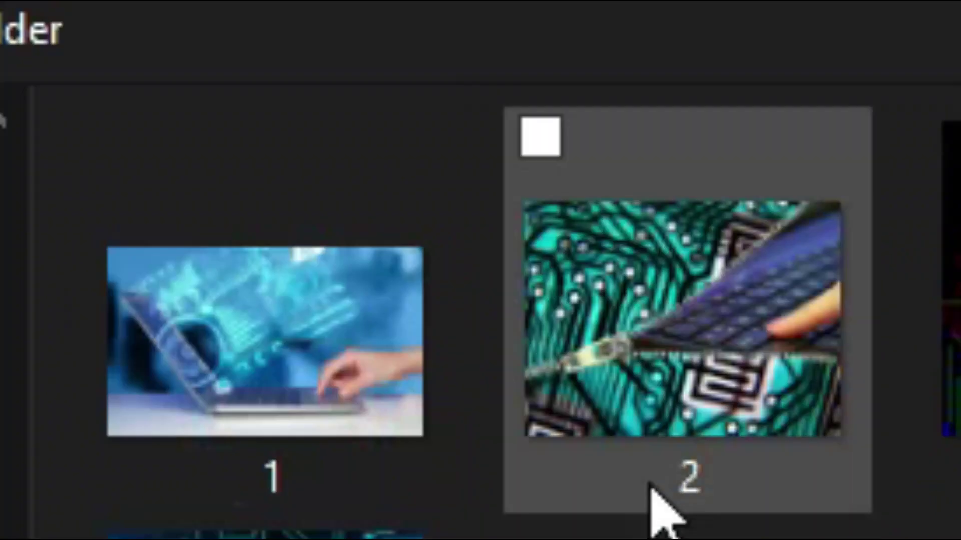
click(285, 398)
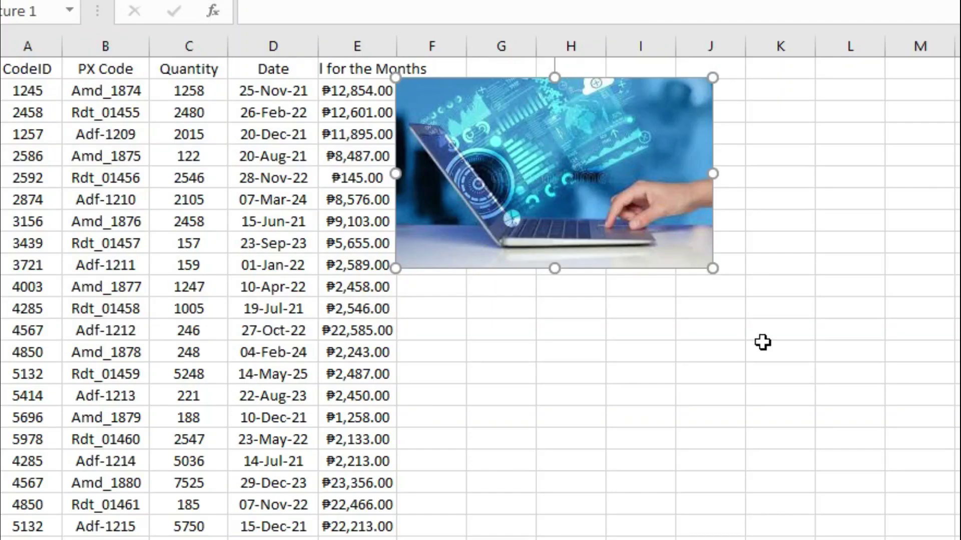
click(761, 345)
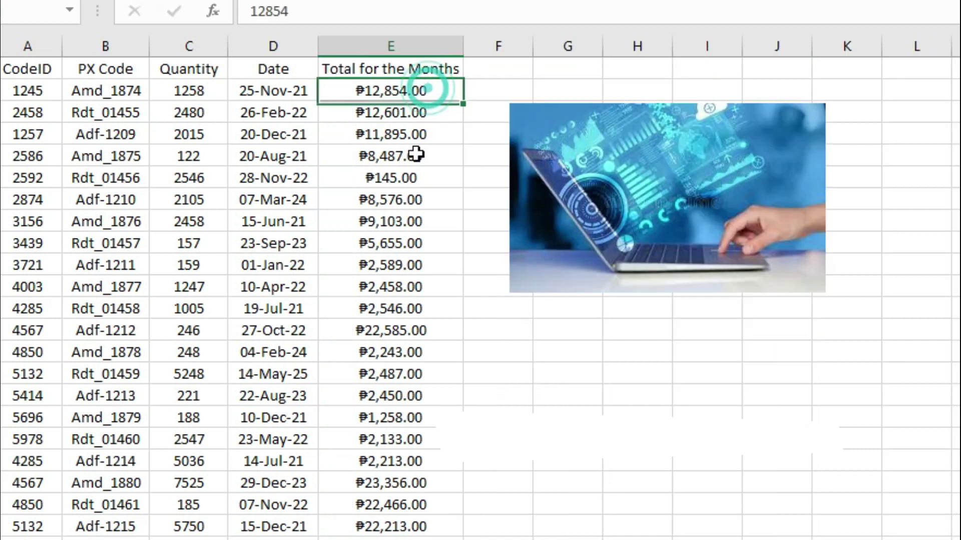
Highlight the Total for the Months amounts greater than 5000 with Green Fill with Dark Green Text.
drag(390, 90, 390, 535)
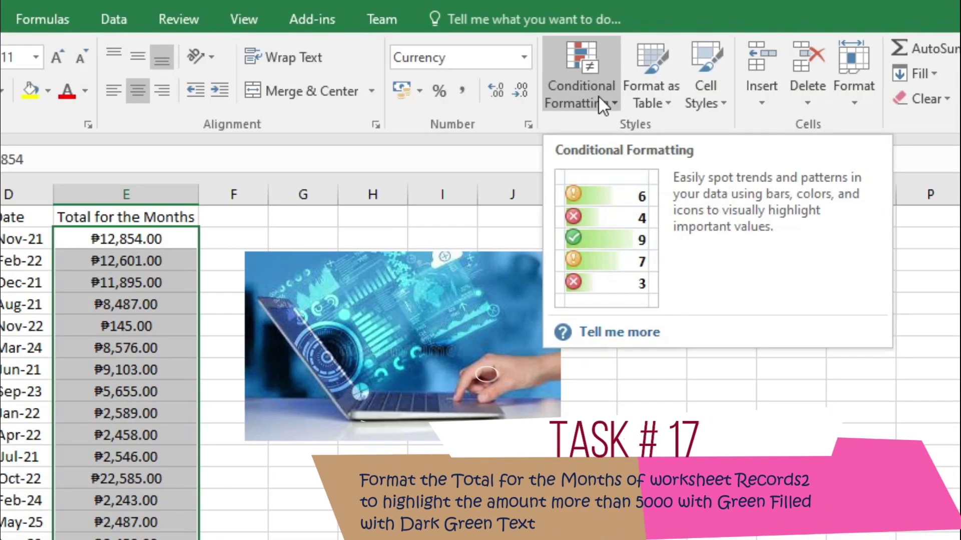
click(599, 95)
mouse_move(633, 147)
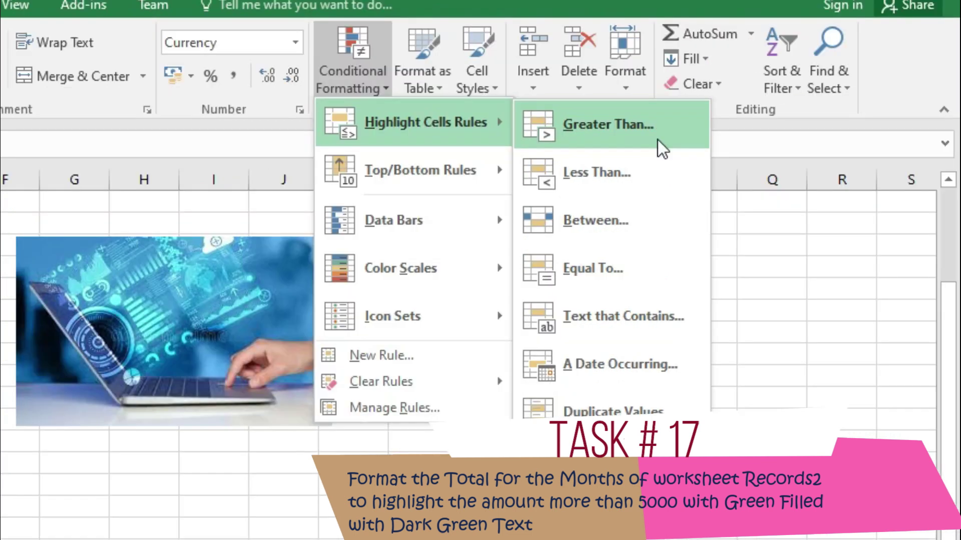
click(658, 139)
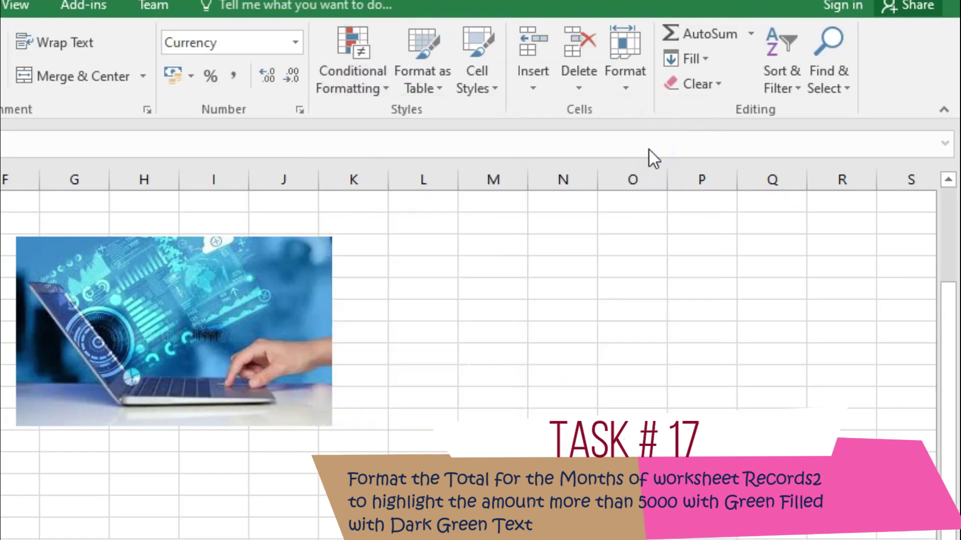
text(5000)
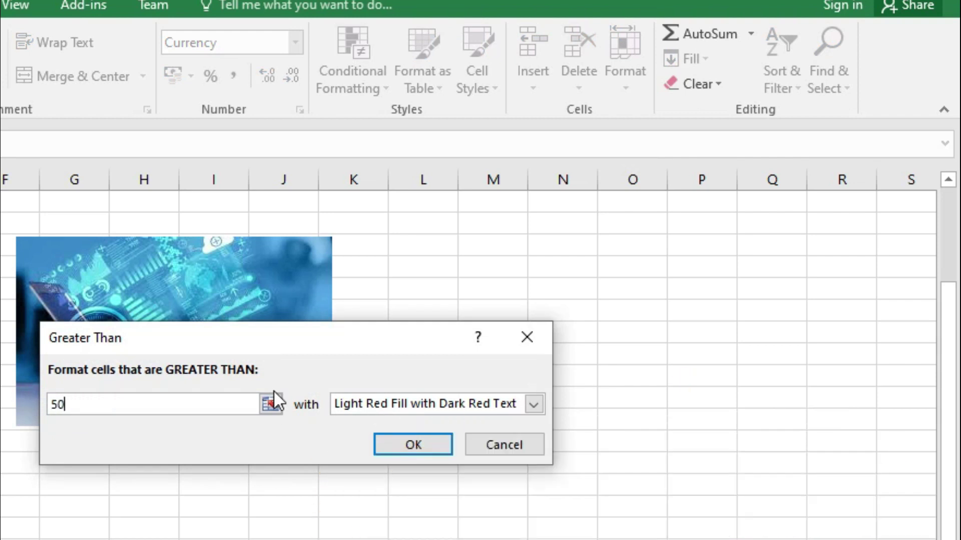
click(542, 403)
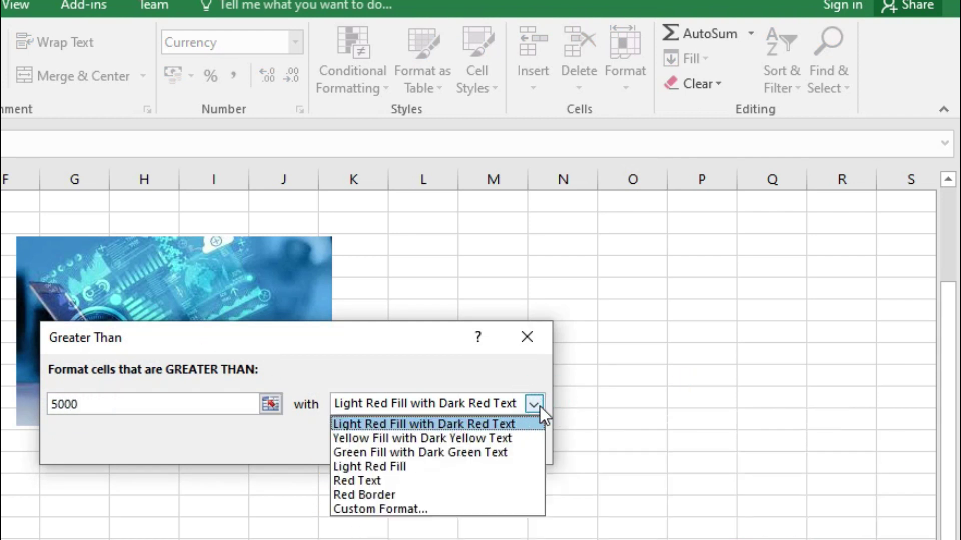
click(489, 453)
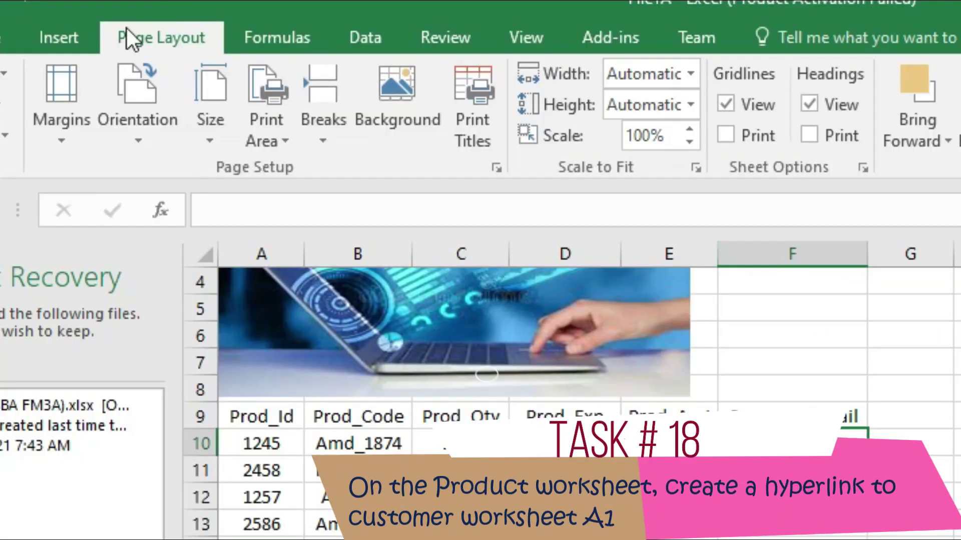
Insert a hyperlink in cell F10 under Customer Email on the Product sheet, linking to cell A1 of the Customer sheet.
click(58, 40)
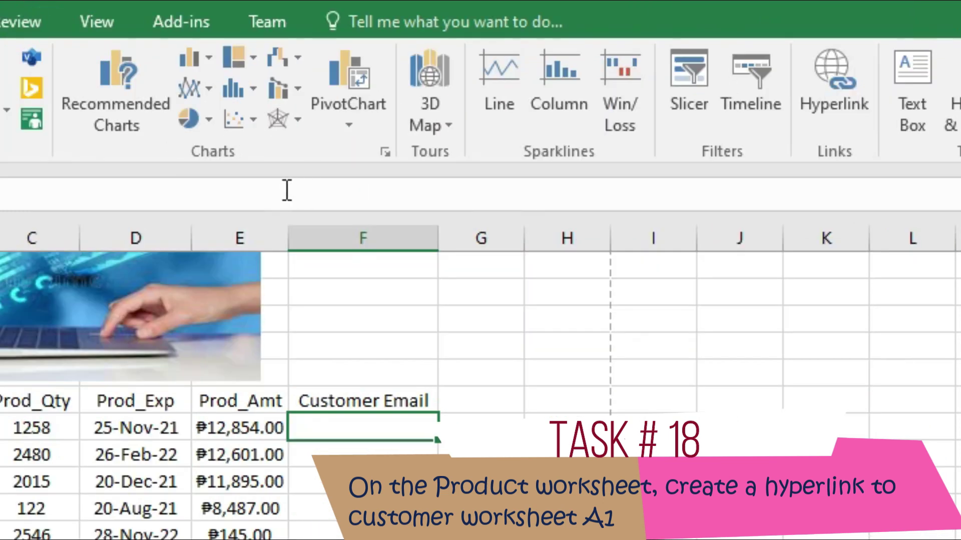
click(847, 128)
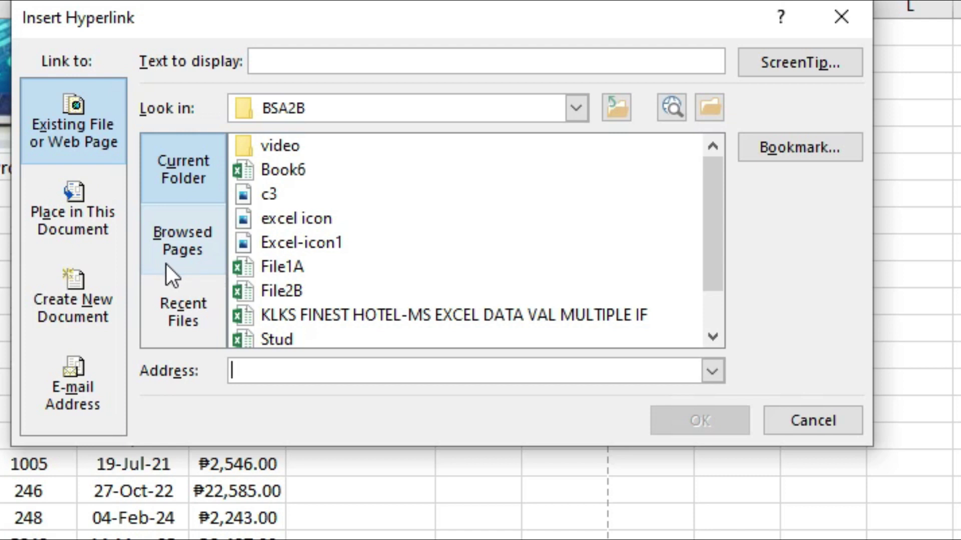
click(71, 219)
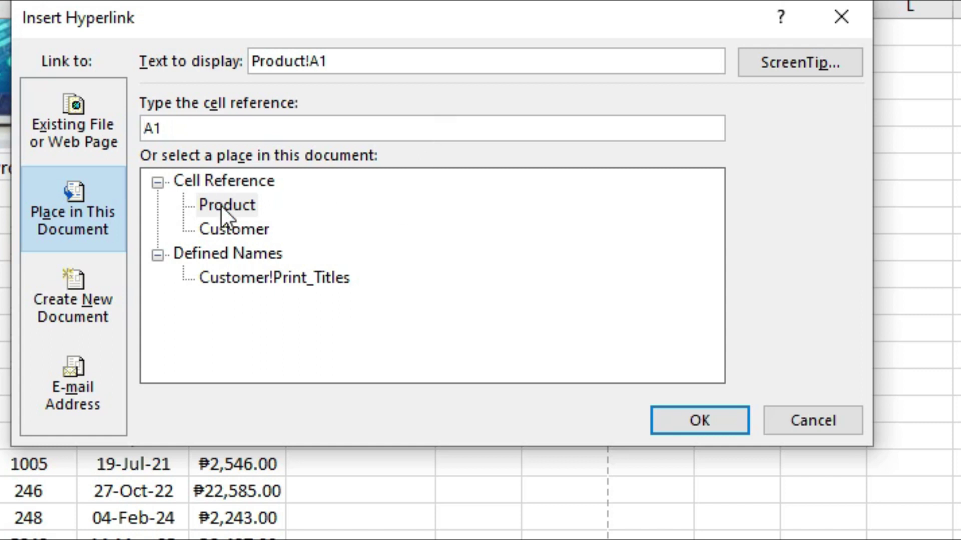
click(244, 232)
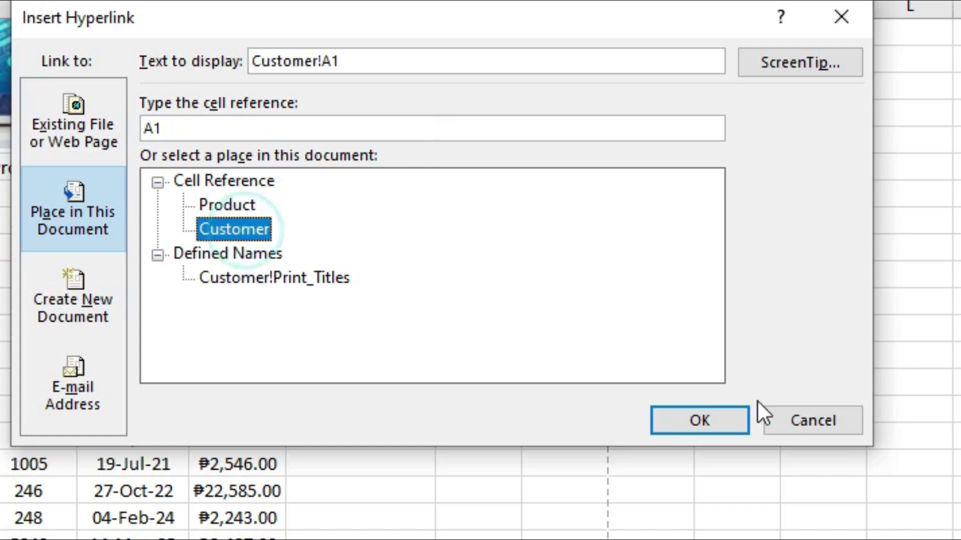
click(704, 426)
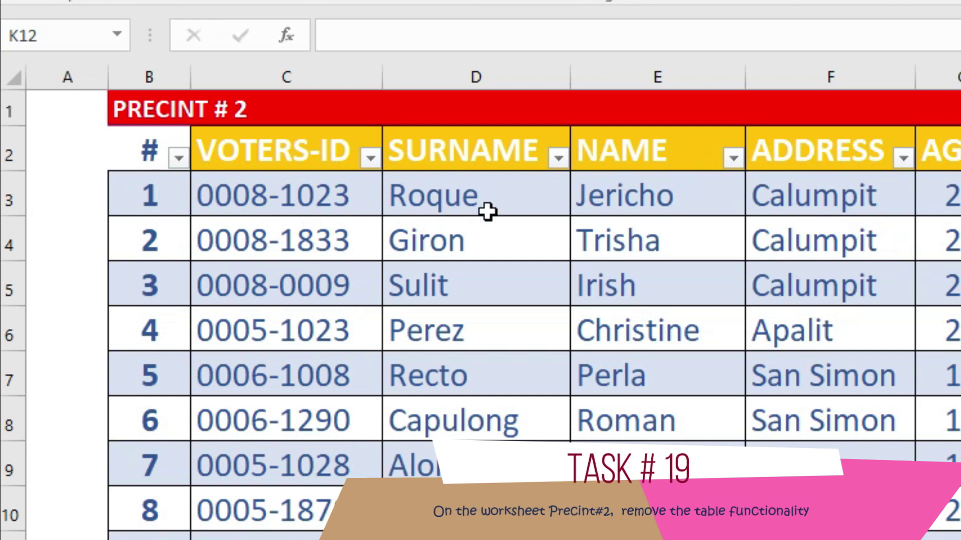
Convert the PRECINT # 2 voters table to a normal range.
click(497, 239)
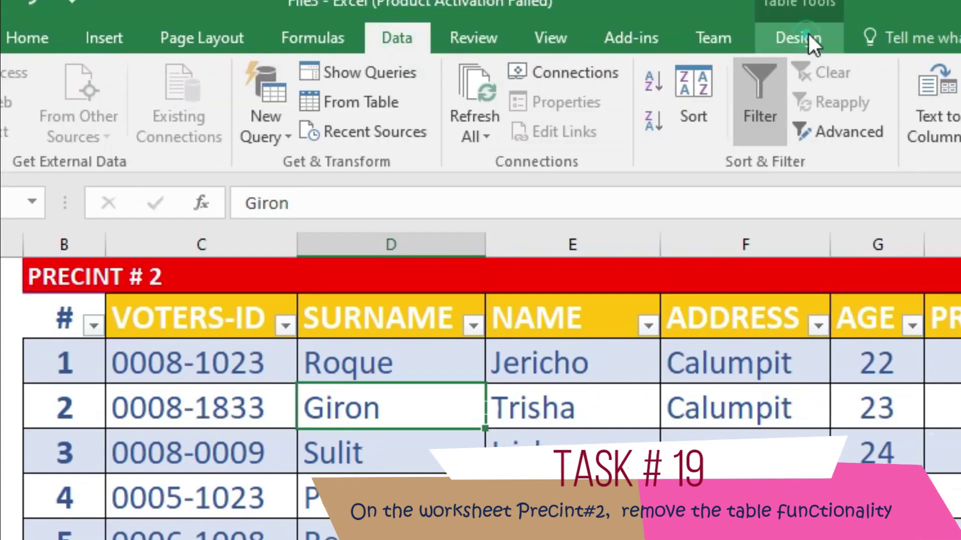
click(795, 39)
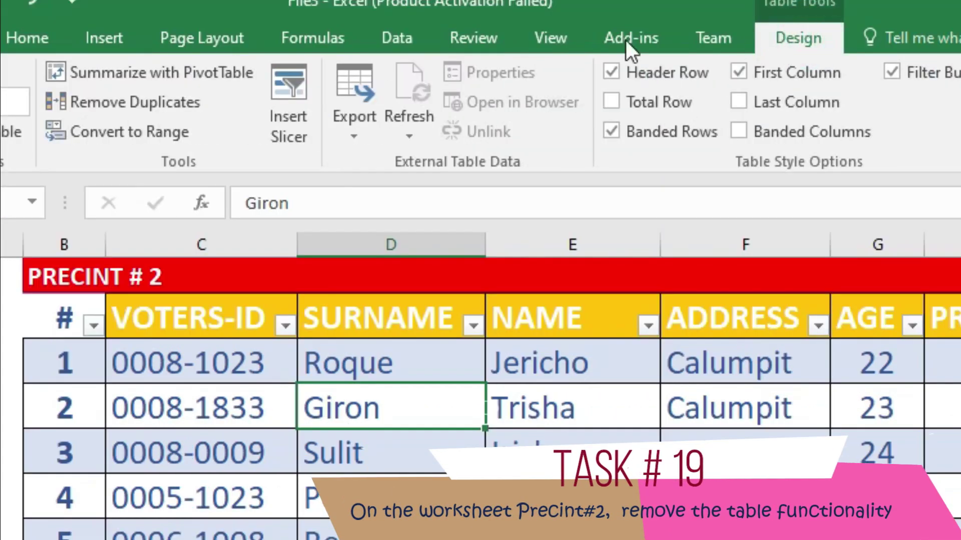
click(136, 130)
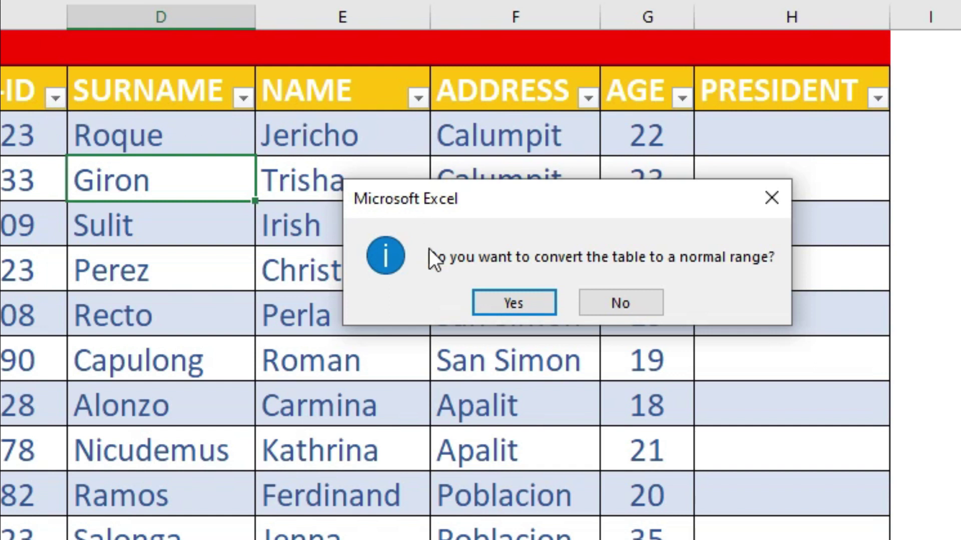
click(514, 303)
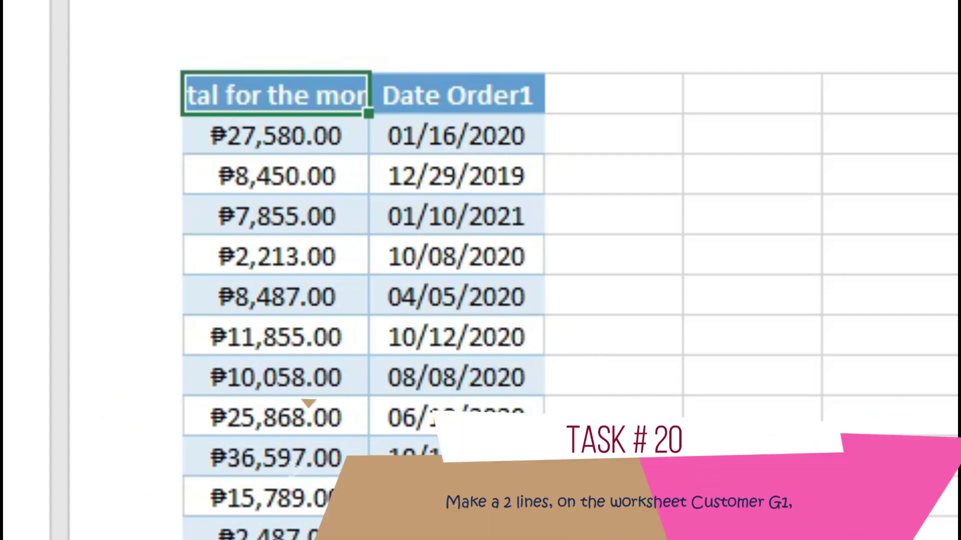
Wrap the text of the Total for the Month header in cell G1 of the Customer sheet onto two lines.
click(727, 411)
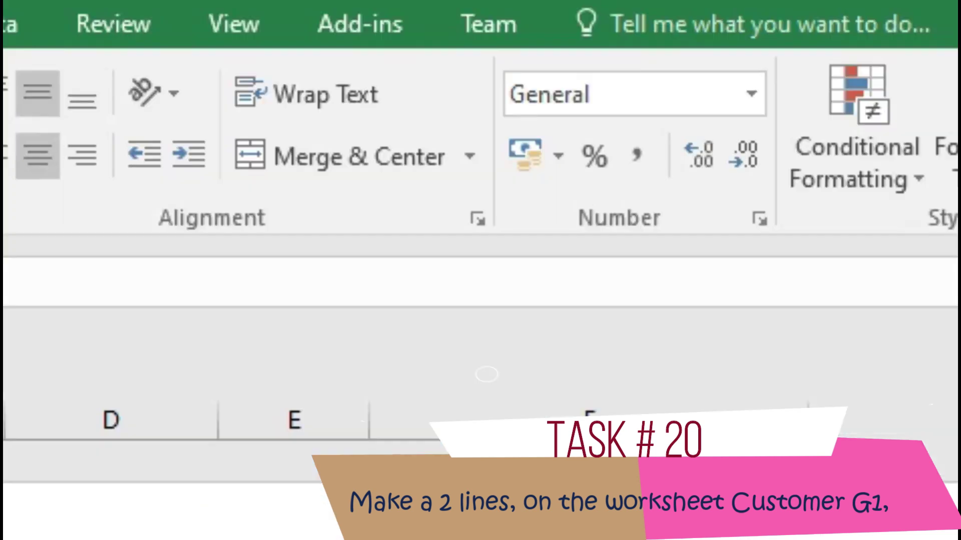
click(330, 84)
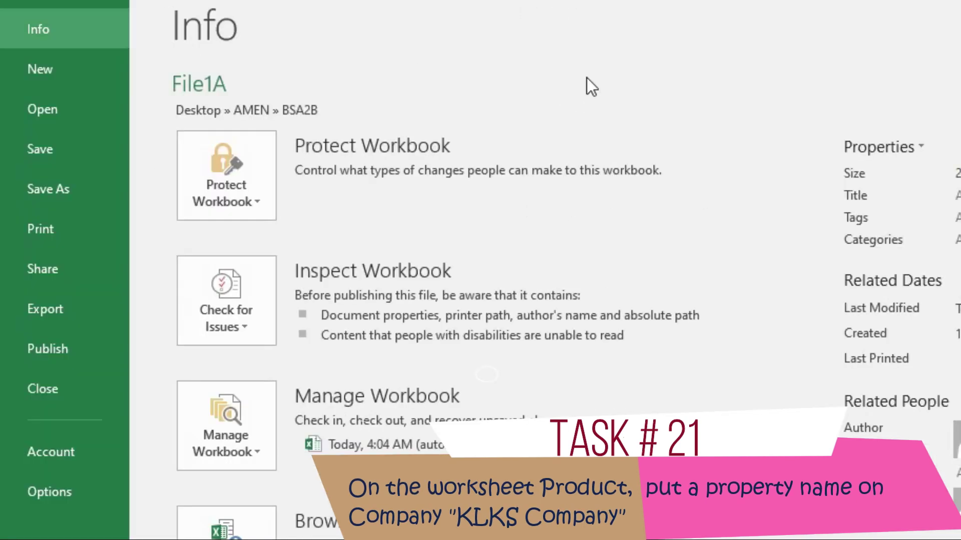
Show all of the workbook's properties and set the Company property to "KLKS Company".
click(503, 43)
click(486, 42)
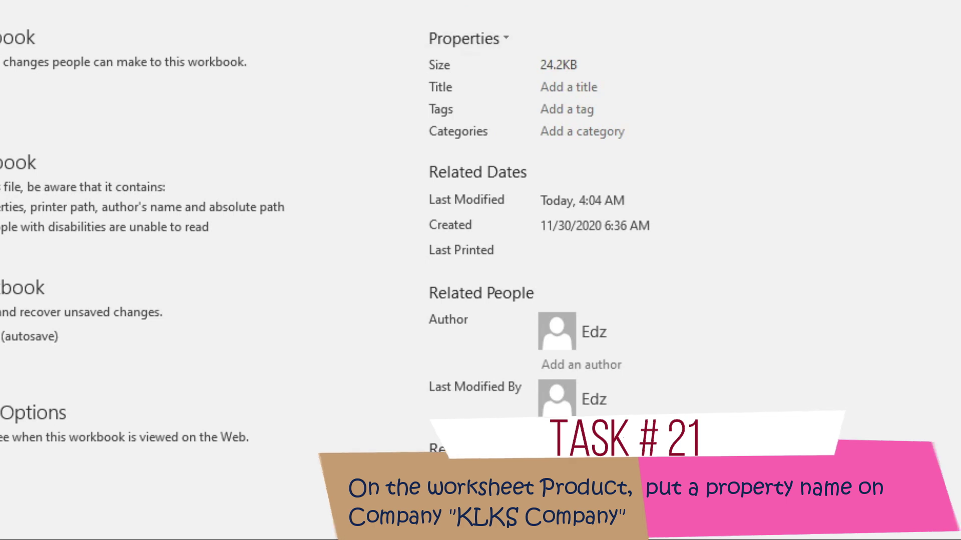
click(483, 504)
click(566, 263)
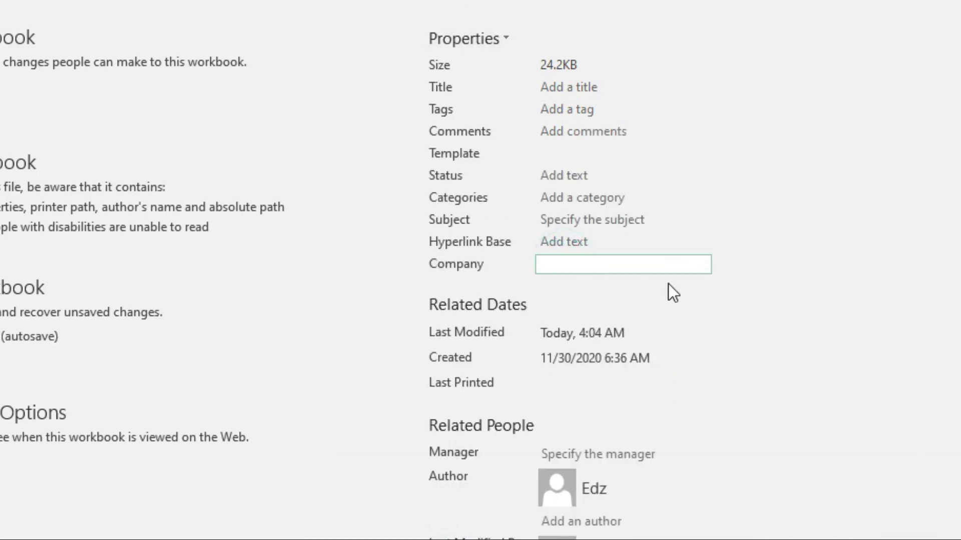
text(M)
key(BackSpace)
text(KLKS Compna)
key(BackSpace)
key(BackSpace)
text(any)
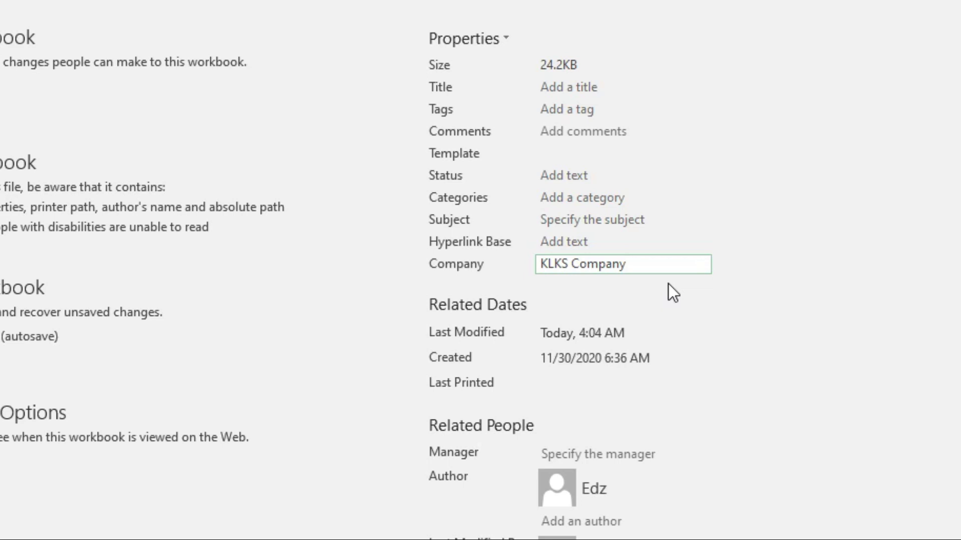
key(ctrl+a)
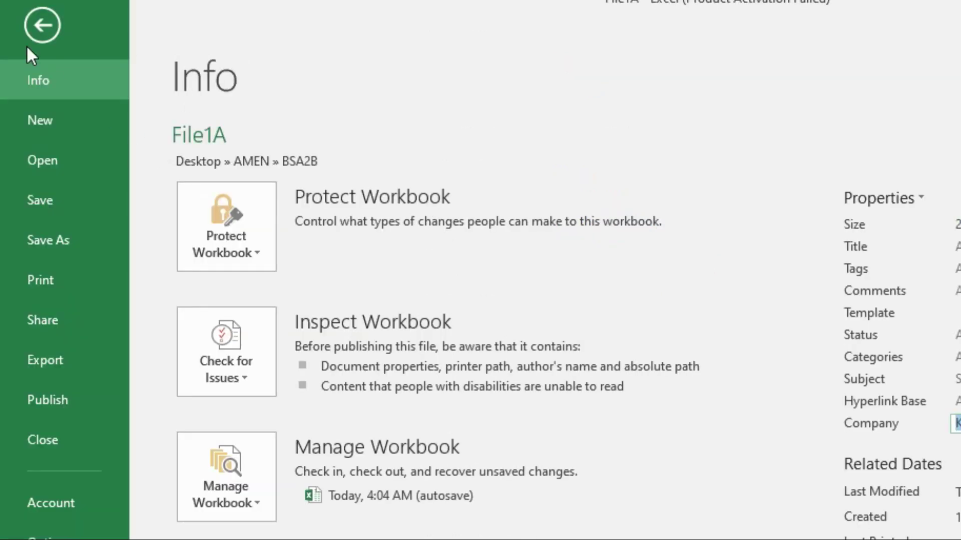
key(Escape)
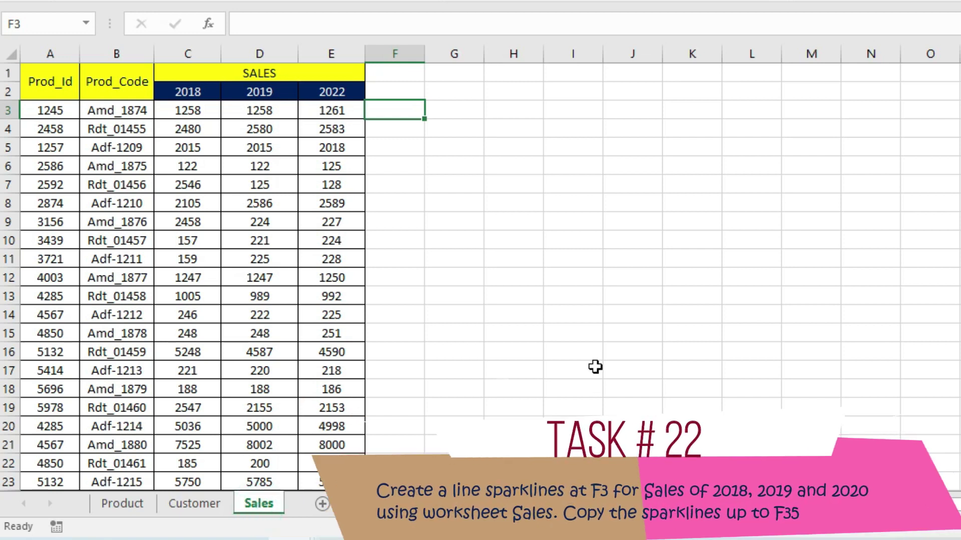
Create a line sparkline in cell F3 of the Sales sheet from data range C3:E3 and copy it down to F35.
click(402, 112)
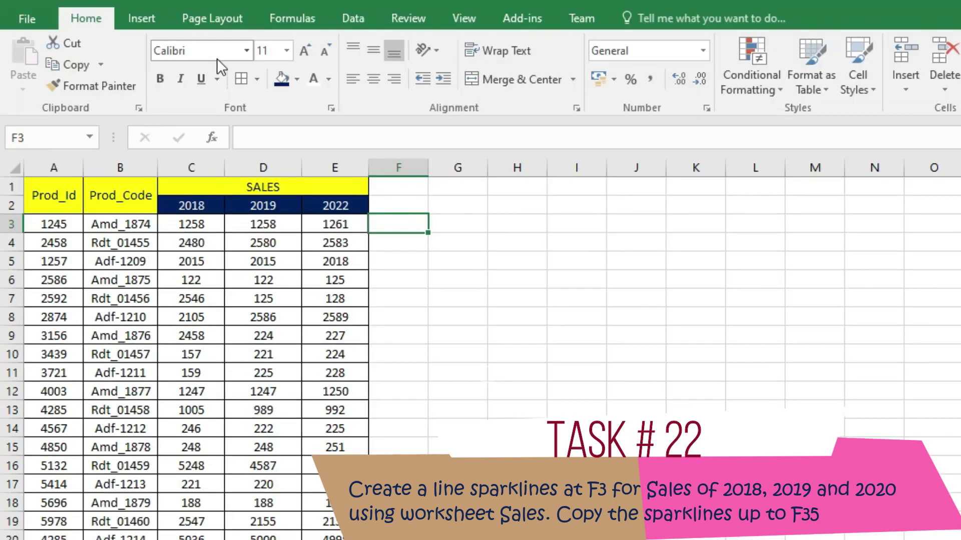
click(152, 20)
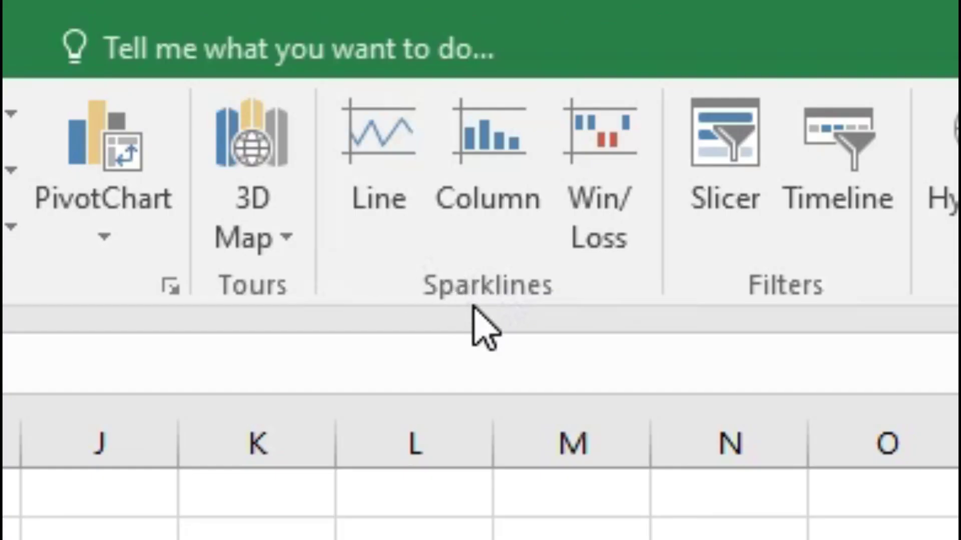
click(368, 208)
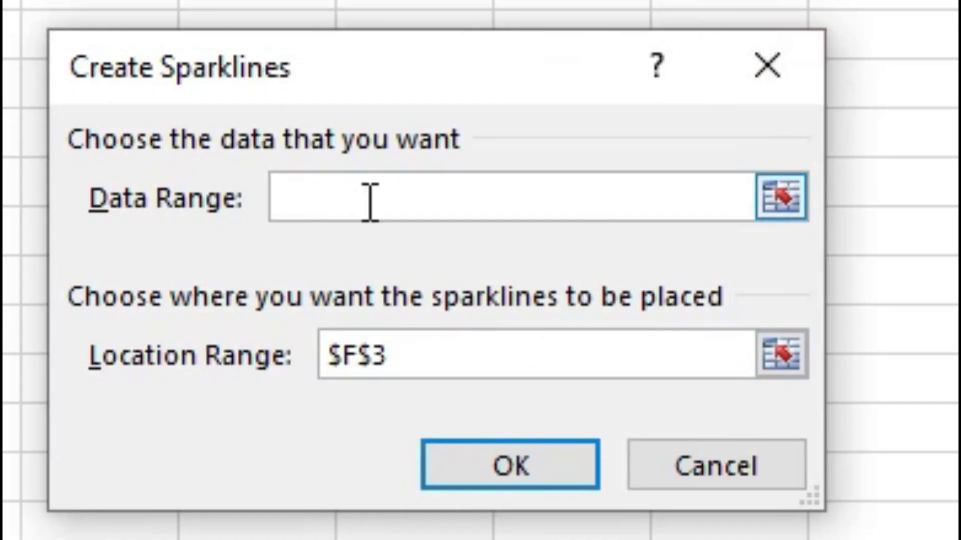
click(781, 197)
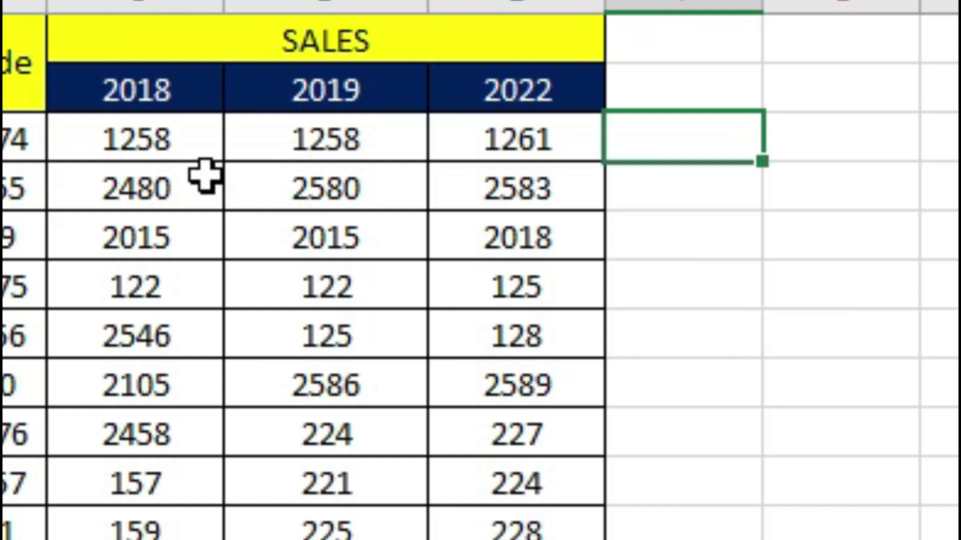
click(131, 141)
drag(131, 141, 470, 135)
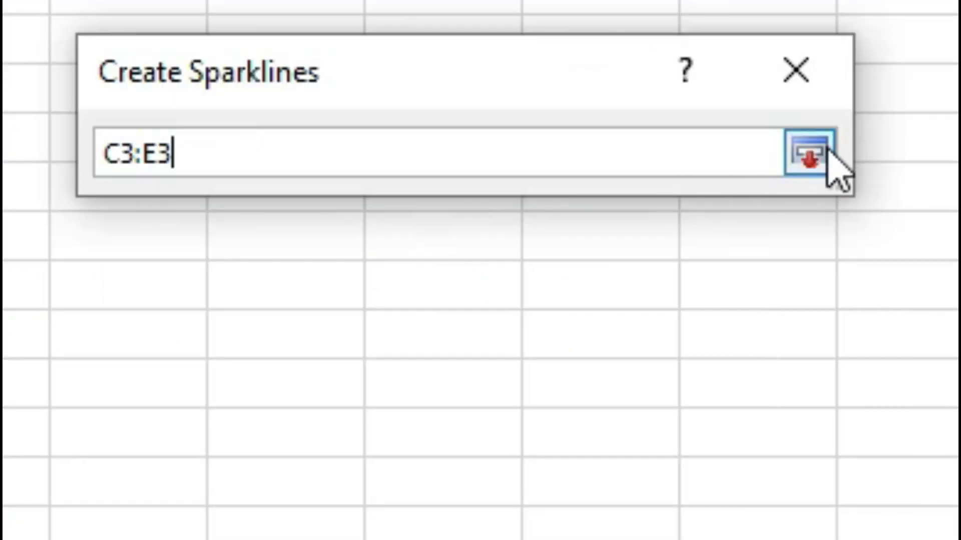
click(819, 151)
click(503, 471)
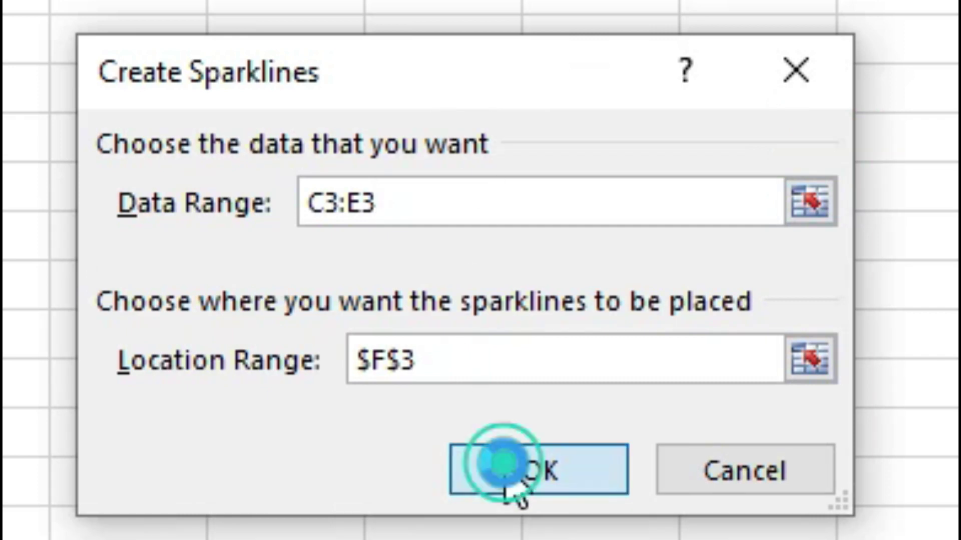
mouse_move(836, 145)
mouse_down()
mouse_move(854, 193)
mouse_move(845, 538)
mouse_move(361, 506)
mouse_move(381, 523)
mouse_move(370, 423)
mouse_up()
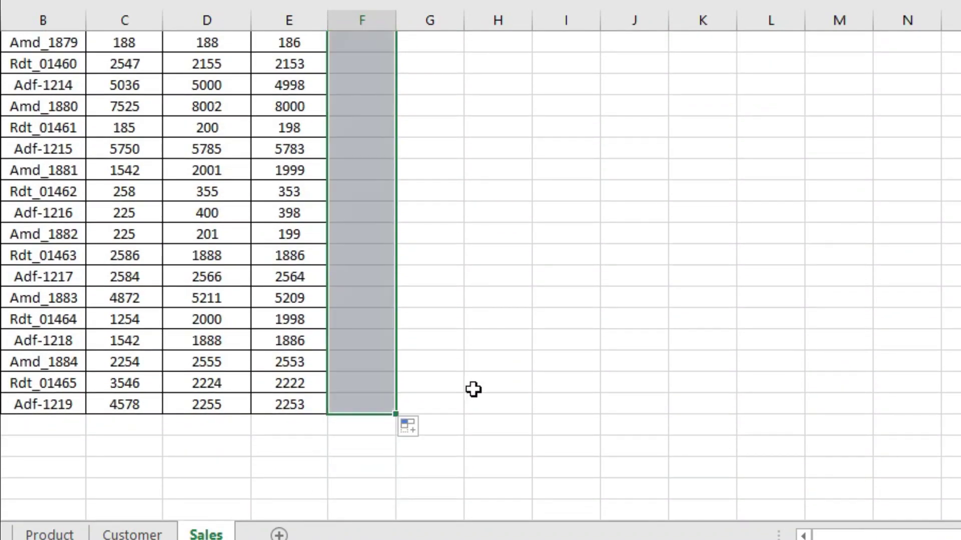
scroll(511, 381, up, 6)
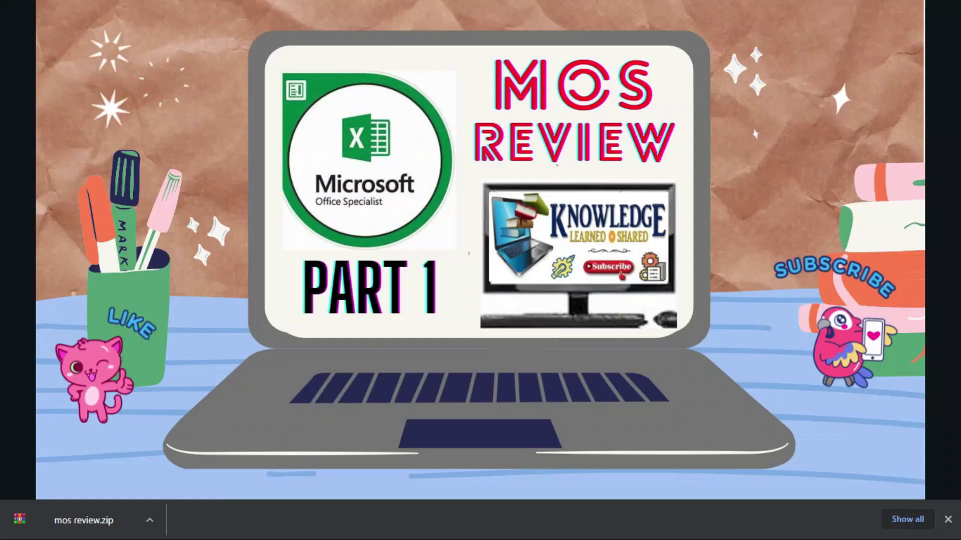